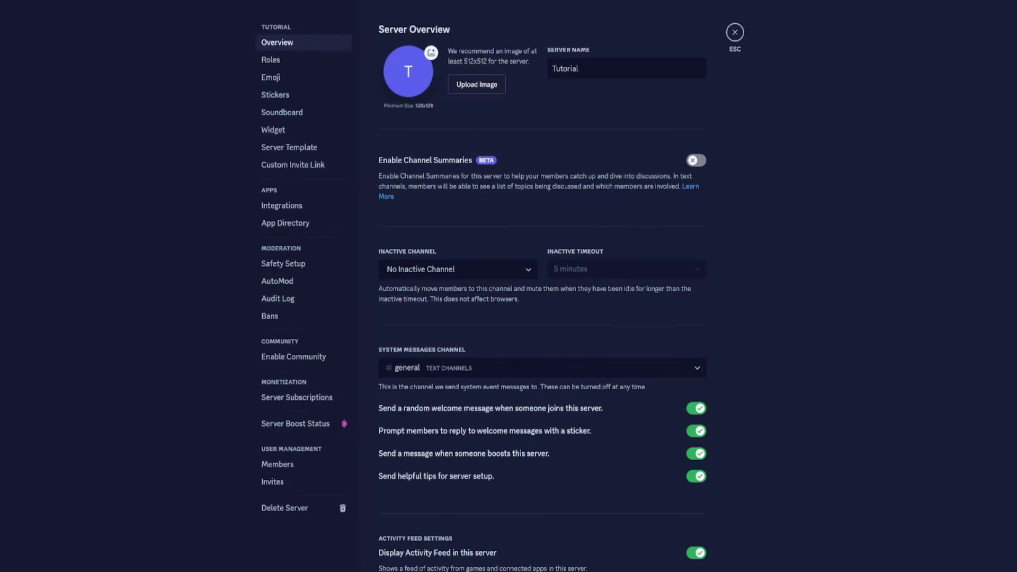
# Step: Create five new roles in the server's role settings
pyautogui.click(293, 63)
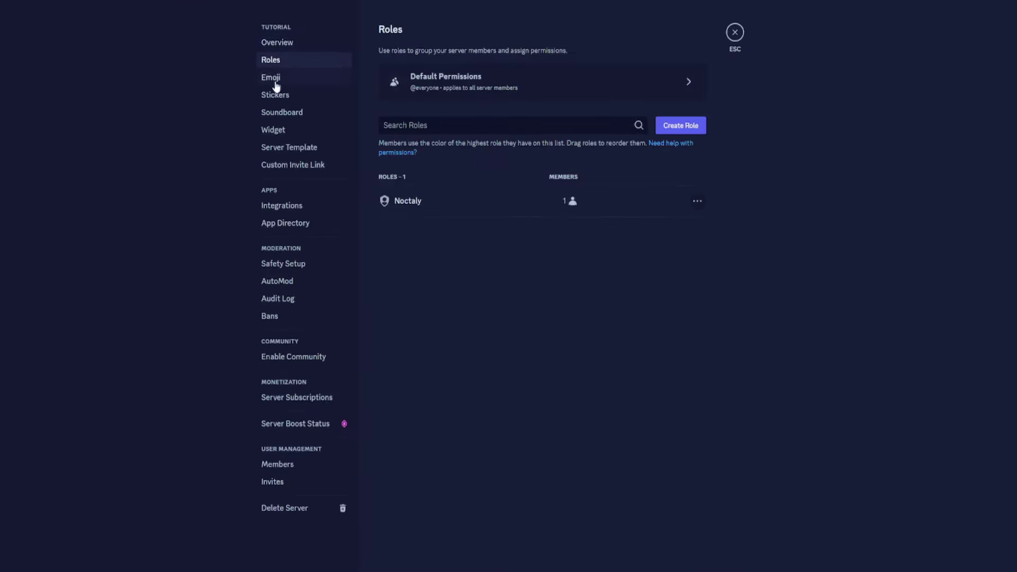
pyautogui.click(660, 127)
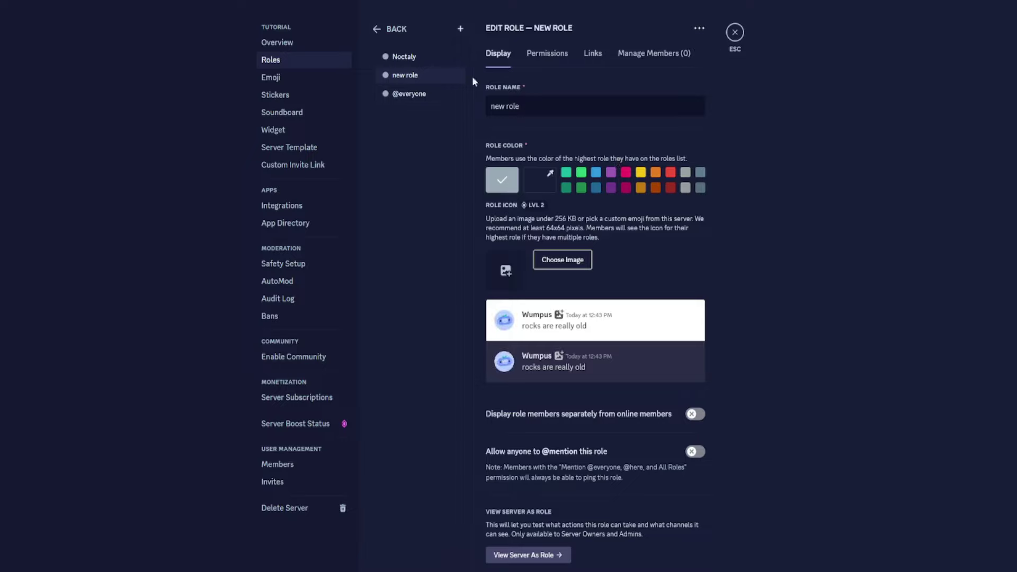
pyautogui.click(460, 29)
pyautogui.click(460, 29)
pyautogui.click(460, 29)
pyautogui.click(460, 28)
# Step: Name the lowest new role Level 2 and the new role above it Level 5
pyautogui.moveTo(491, 106); pyautogui.dragTo(521, 110)
pyautogui.write('Level')
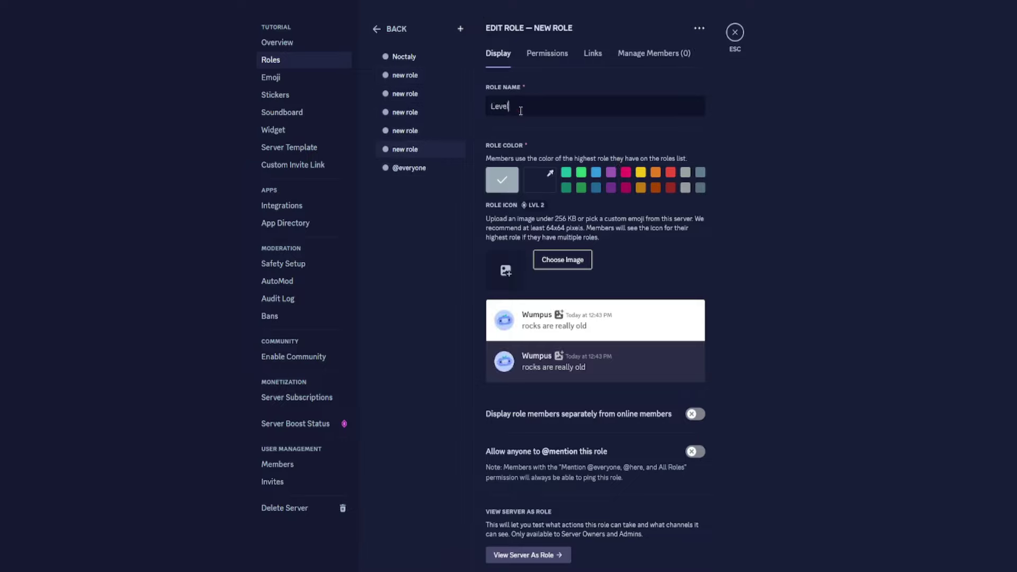
pyautogui.write(' 2')
pyautogui.click(405, 131)
pyautogui.hotkey('ctrl', 'a')
pyautogui.write('Level 2')
pyautogui.press('BackSpace')
pyautogui.write('5')
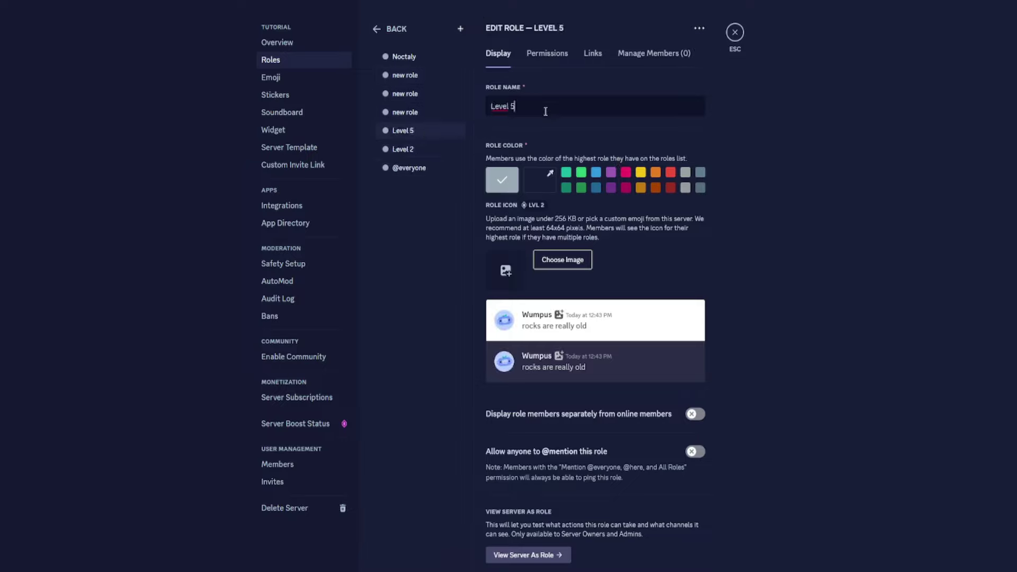
# Step: Name the next two new roles upward Level 10 and Level 15
pyautogui.click(405, 112)
pyautogui.hotkey('ctrl', 'a')
pyautogui.write('Level 2')
pyautogui.press('BackSpace')
pyautogui.write('10')
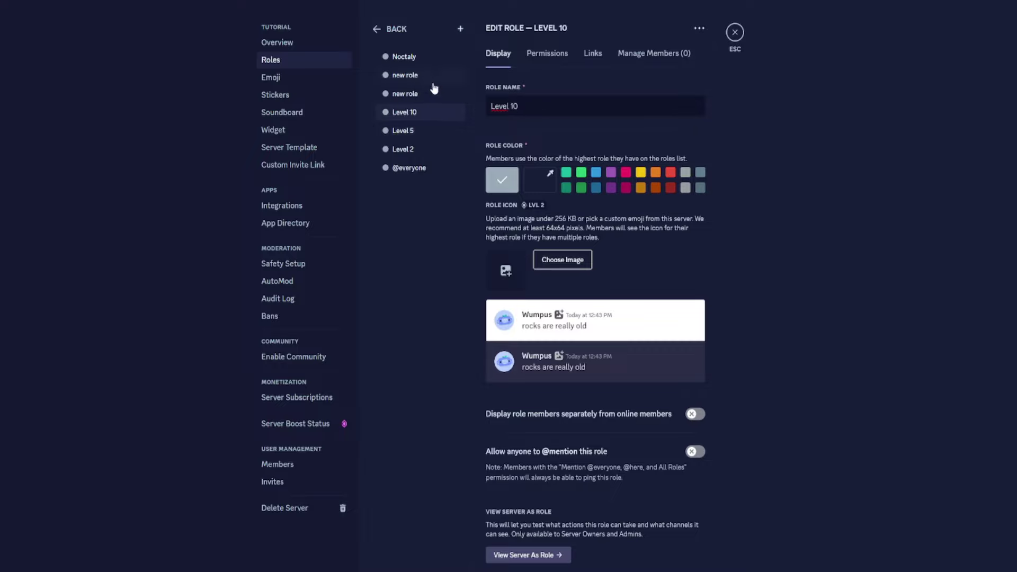
pyautogui.click(418, 94)
pyautogui.hotkey('ctrl', 'a')
pyautogui.write('Level 2')
pyautogui.press('BackSpace')
pyautogui.write('15')
# Step: Name the remaining new role Level 20 and give it the teal role color
pyautogui.click(413, 75)
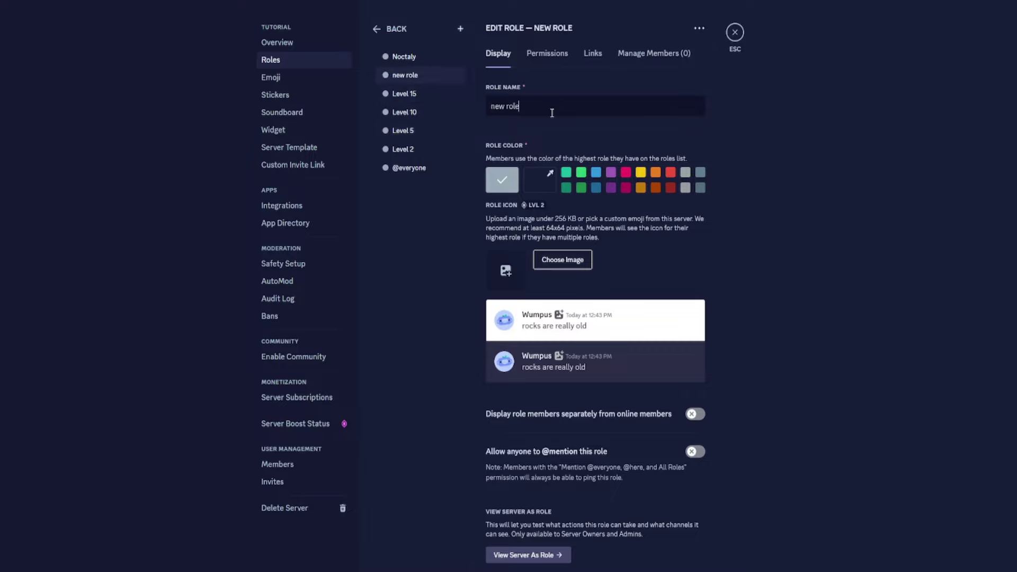
pyautogui.hotkey('ctrl', 'a')
pyautogui.write('Level 2')
pyautogui.write('0')
pyautogui.click(566, 172)
# Step: Color the Level 15 role green, Level 10 blue, Level 5 dark blue and Level 2 orange
pyautogui.click(404, 94)
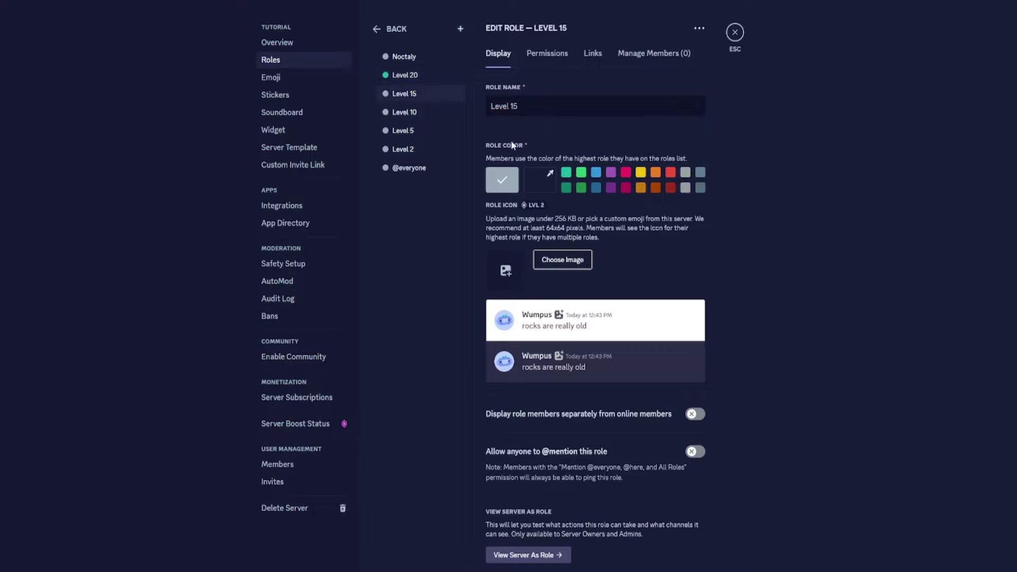
pyautogui.click(580, 172)
pyautogui.click(404, 112)
pyautogui.click(595, 173)
pyautogui.click(433, 131)
pyautogui.click(596, 187)
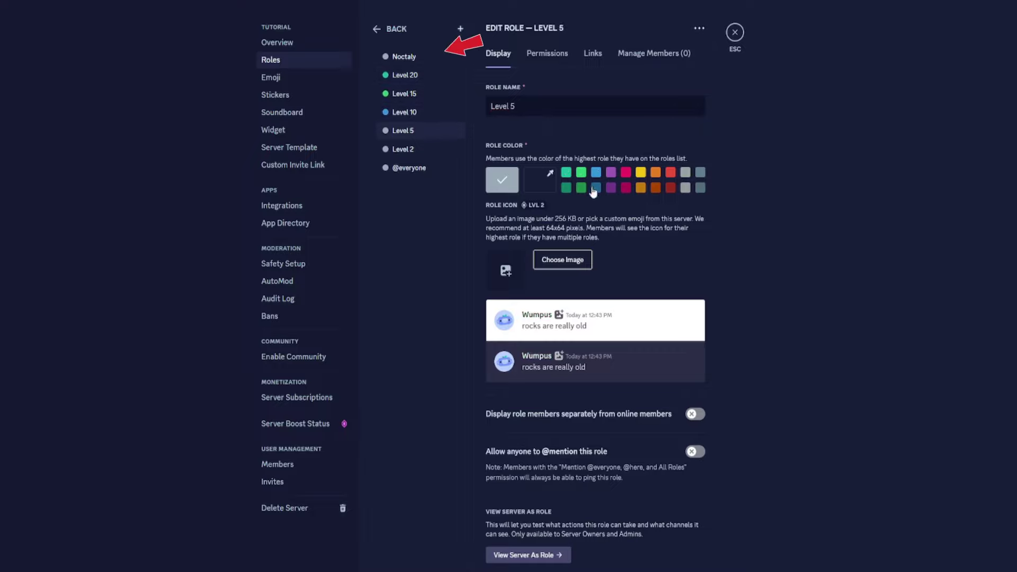
pyautogui.click(418, 150)
pyautogui.click(655, 172)
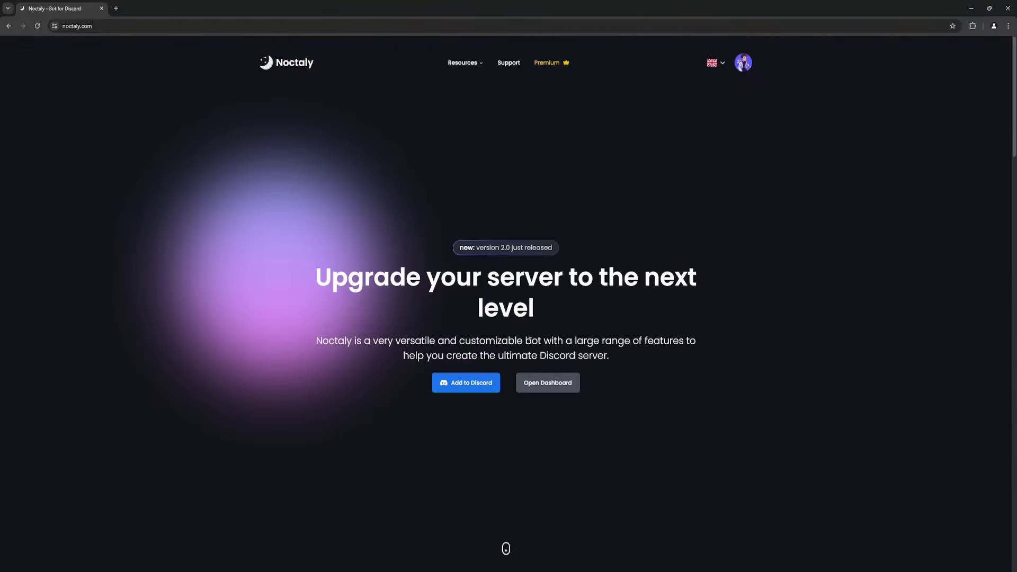
# Step: Open the Tutorial server in the Noctaly web dashboard and enable its Leveling System module
pyautogui.click(541, 383)
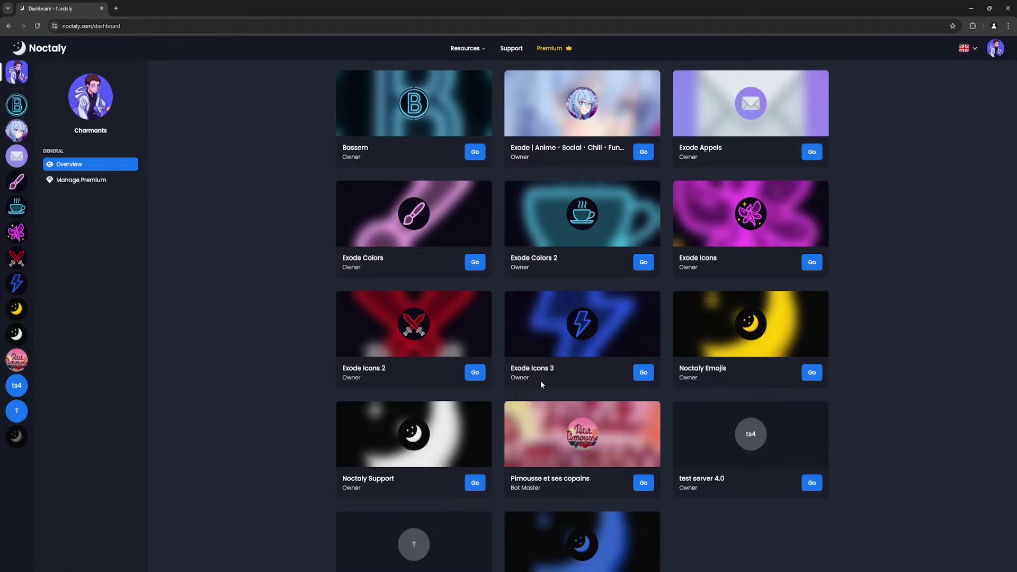
pyautogui.scroll(-2, 540, 380)
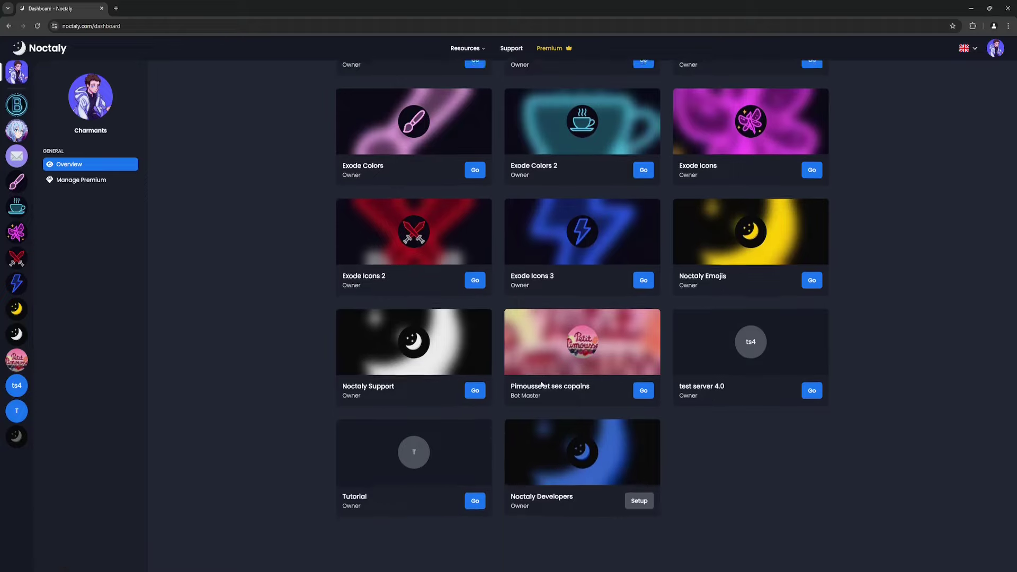
pyautogui.click(474, 497)
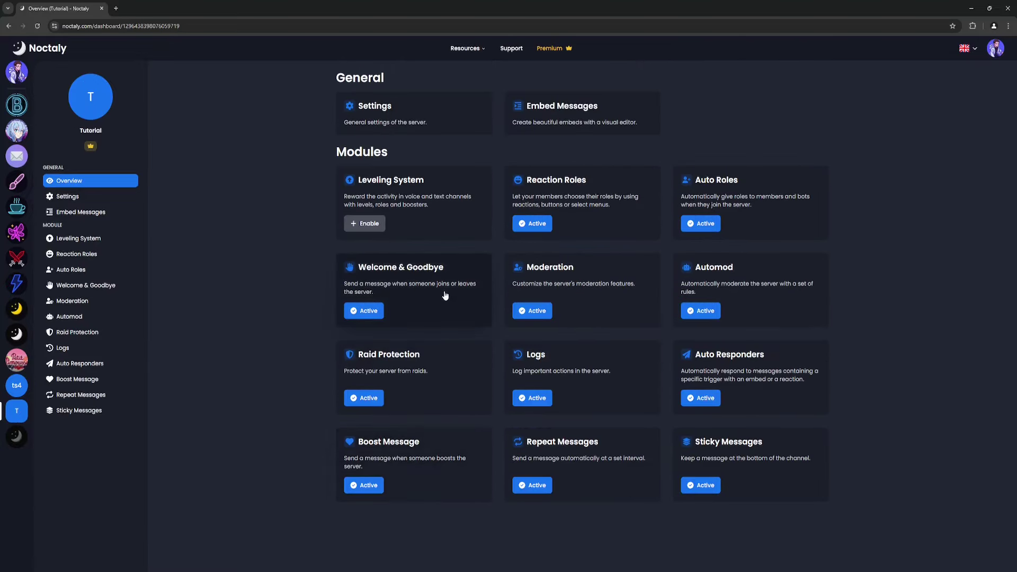
pyautogui.click(365, 223)
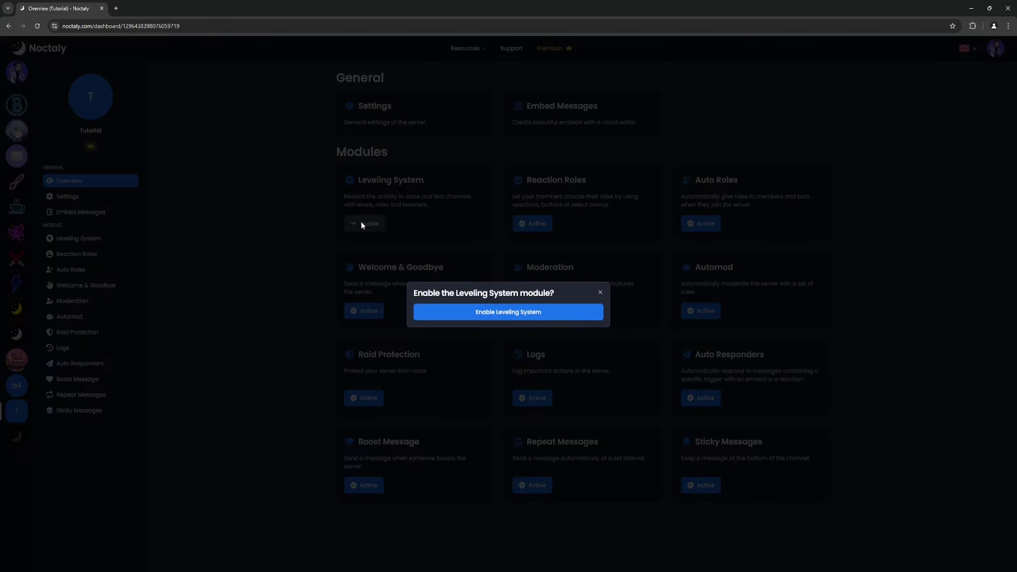
pyautogui.click(502, 311)
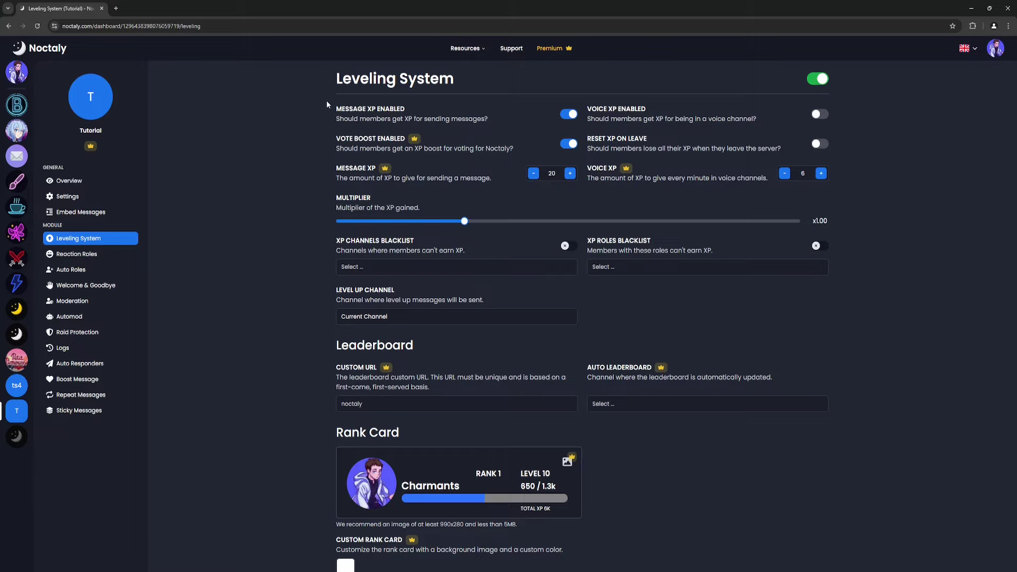
# Step: Read the Message XP Enabled and Voice XP Enabled options of the leveling system
pyautogui.moveTo(328, 105); pyautogui.dragTo(503, 122)
pyautogui.click(503, 119)
pyautogui.moveTo(318, 106); pyautogui.dragTo(502, 123)
pyautogui.click(502, 125)
pyautogui.moveTo(586, 105); pyautogui.dragTo(756, 115)
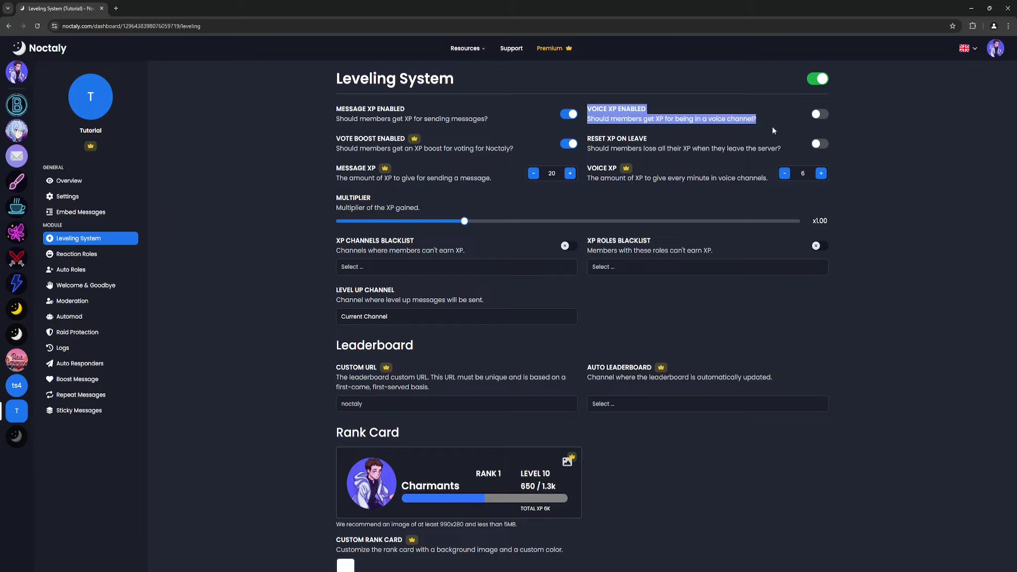
pyautogui.click(771, 126)
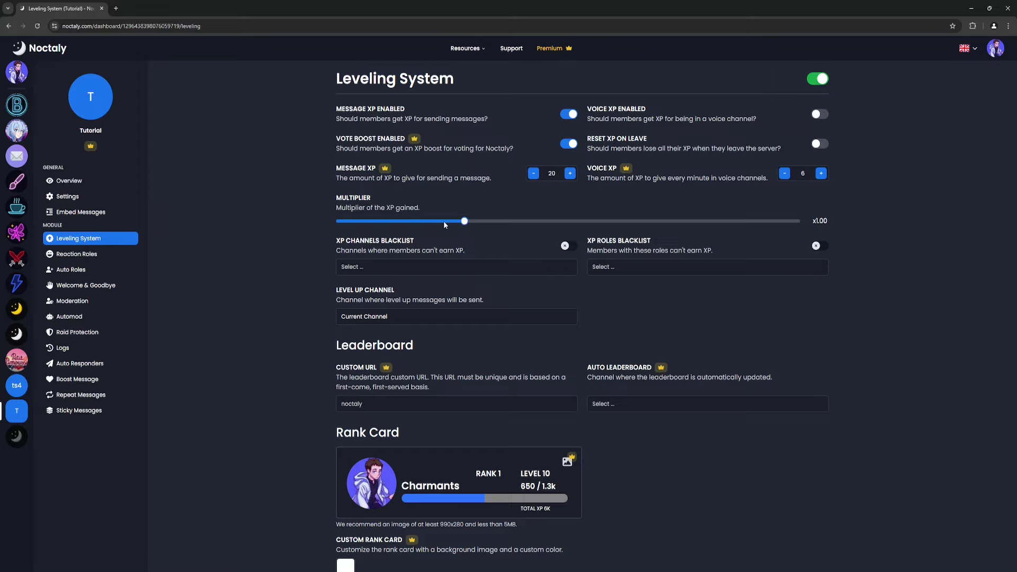
# Step: Try the XP multiplier at x0.25 and x2.25 before resetting it to x1.00
pyautogui.moveTo(443, 220); pyautogui.dragTo(340, 221)
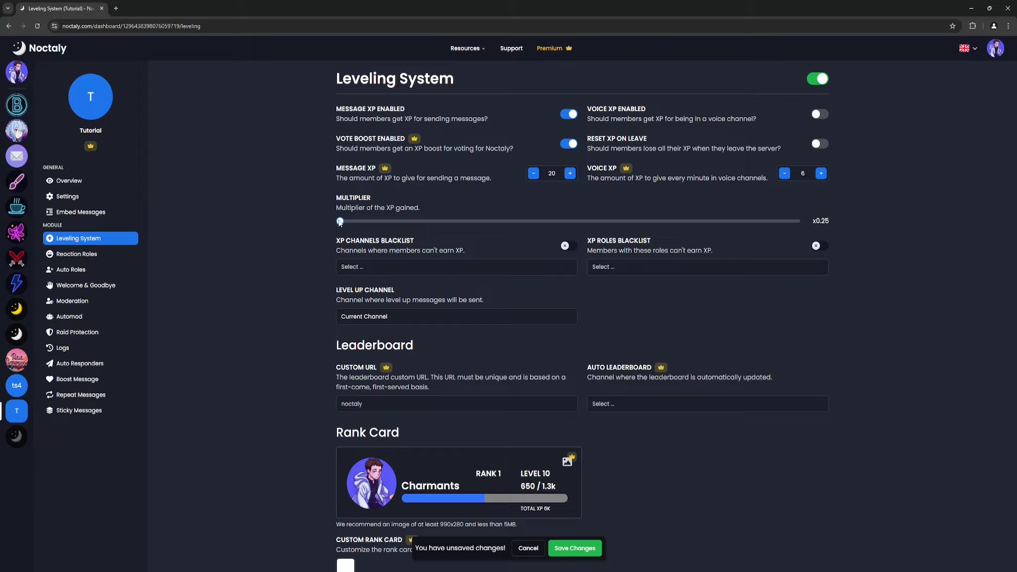
pyautogui.moveTo(340, 221); pyautogui.dragTo(656, 230)
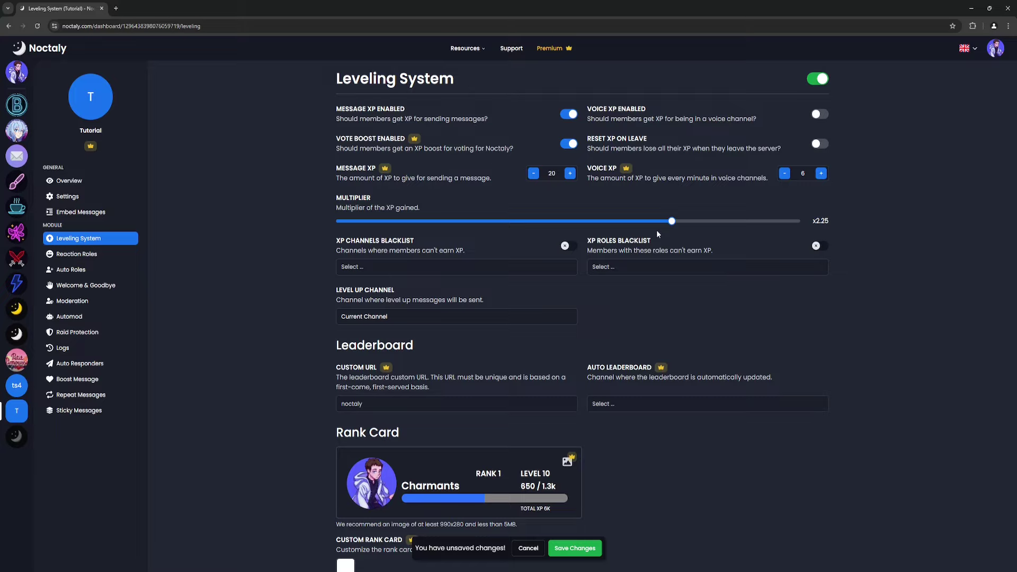
pyautogui.click(469, 221)
# Step: Try blacklisting the General voice channel and the Level 20 role from earning XP, and clear both blacklists
pyautogui.click(381, 266)
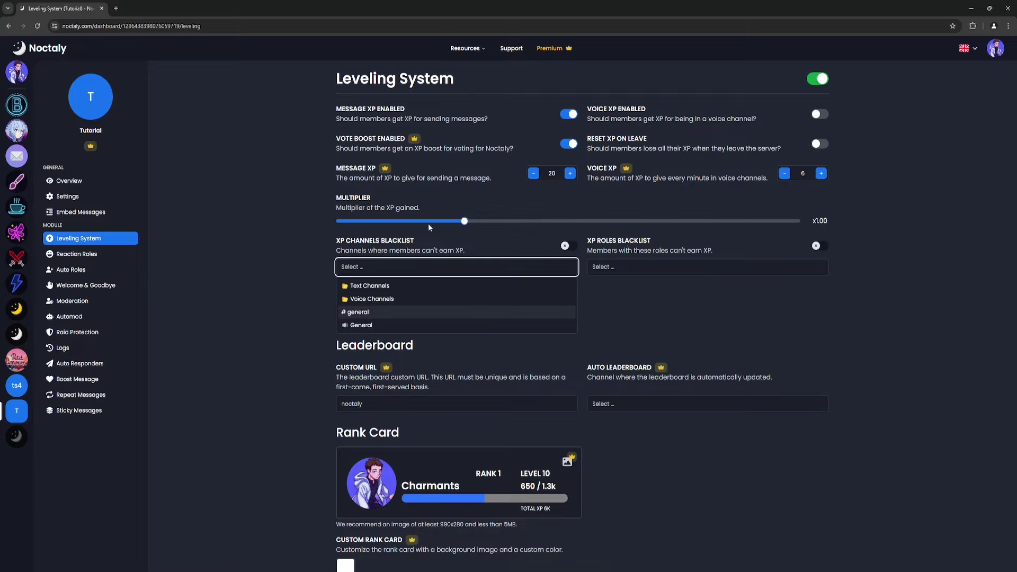
pyautogui.click(360, 326)
pyautogui.click(624, 269)
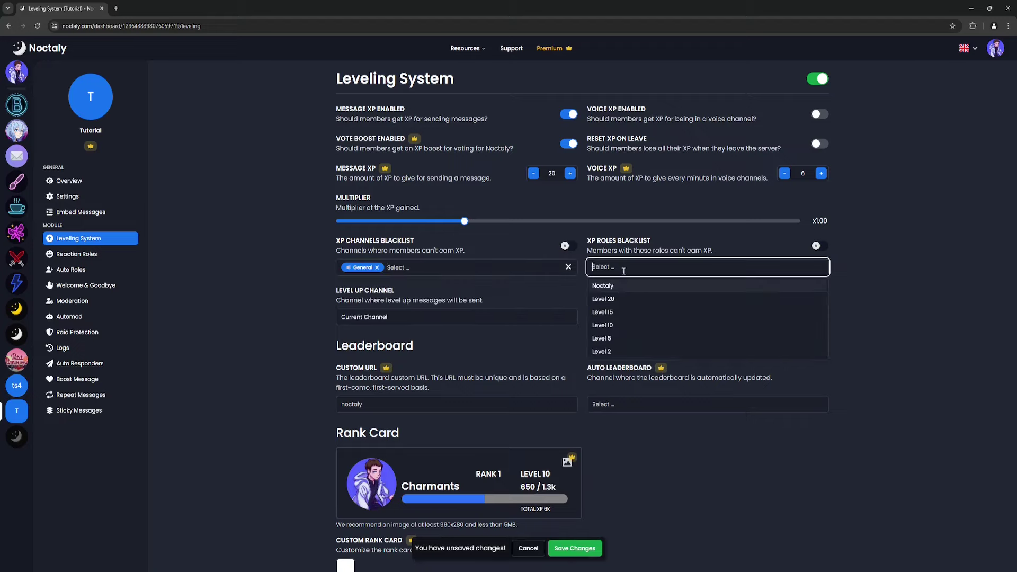
pyautogui.click(607, 299)
pyautogui.click(573, 296)
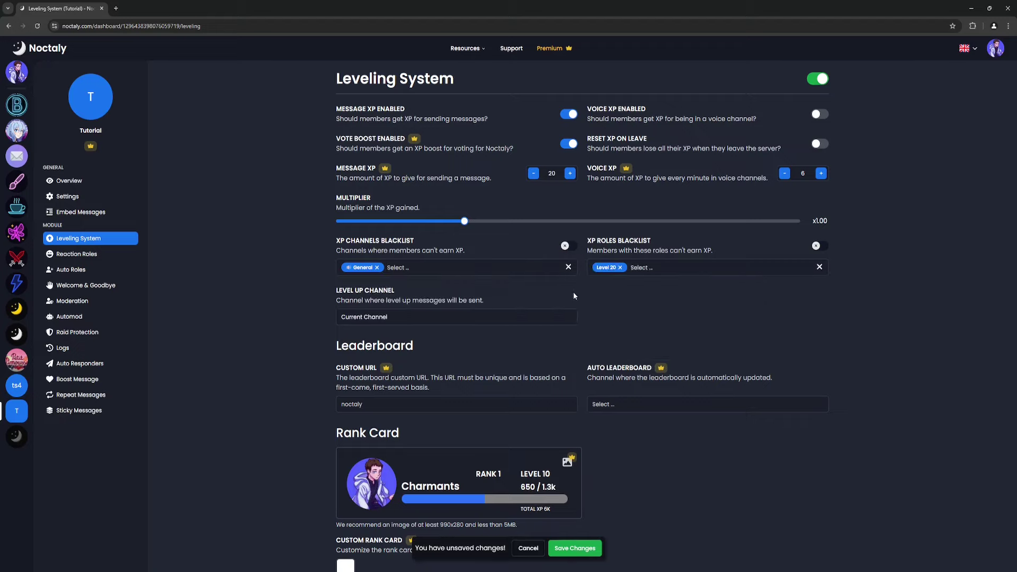
pyautogui.click(819, 267)
pyautogui.click(568, 267)
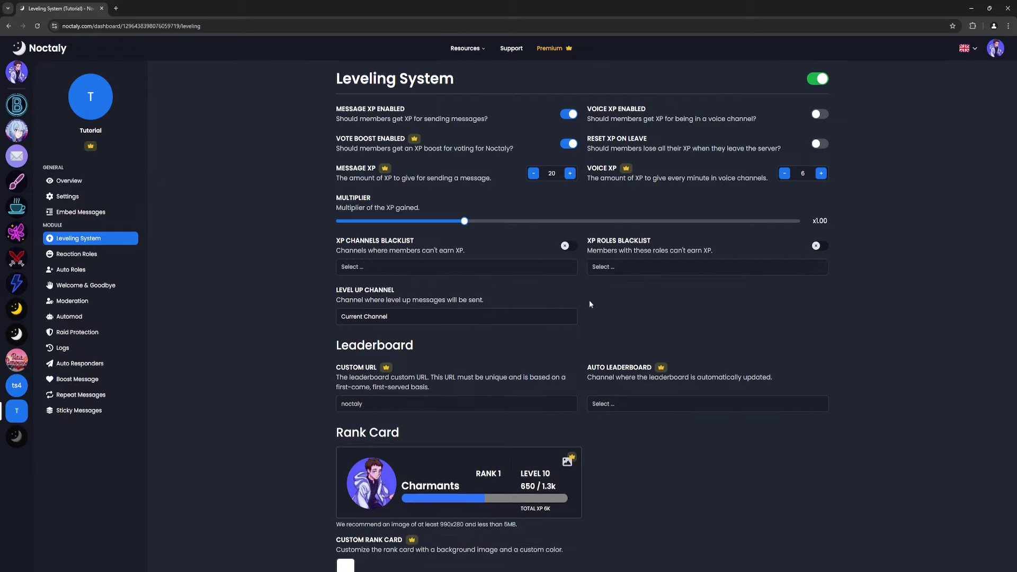
# Step: Set the level up channel to #general and the auto leaderboard channel to #leaderboard
pyautogui.click(404, 314)
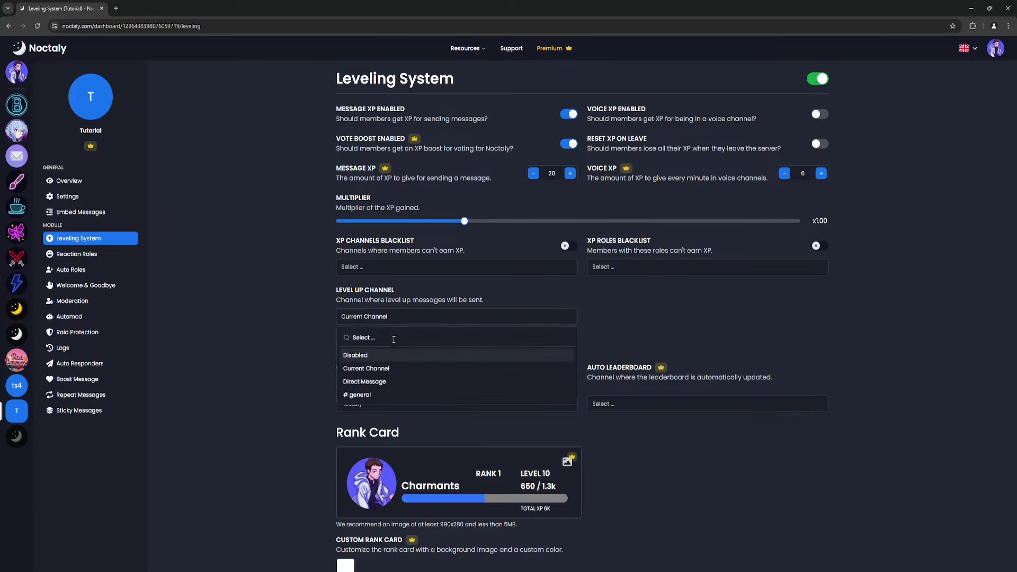
pyautogui.click(377, 394)
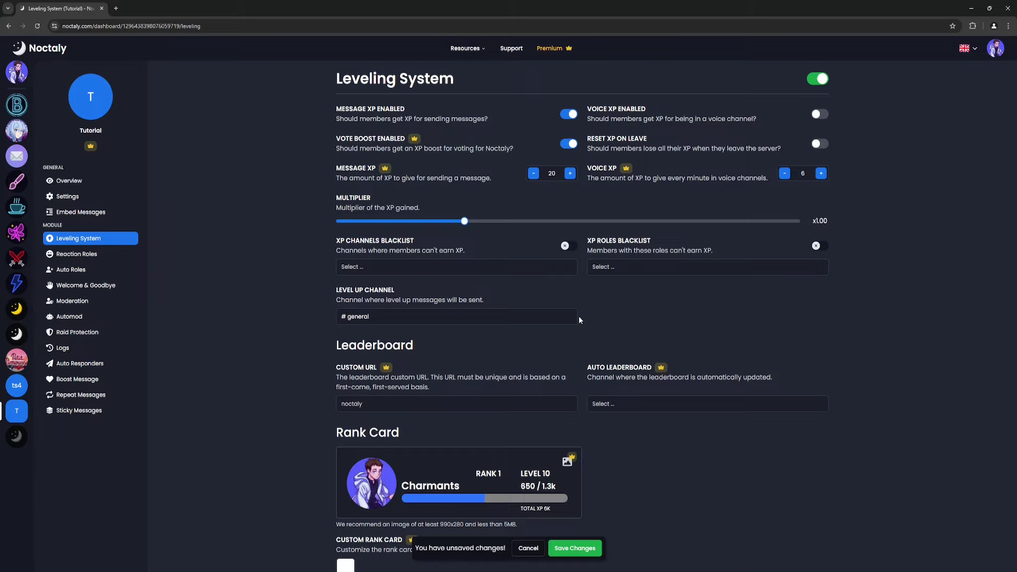
pyautogui.click(600, 406)
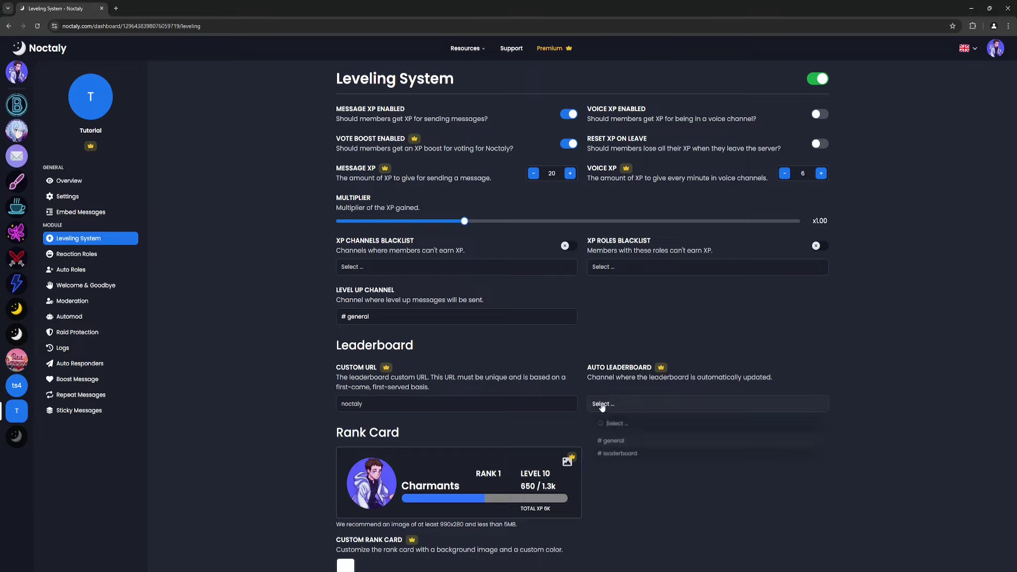
pyautogui.click(614, 456)
# Step: Upload rank.png as the background image of the rank card
pyautogui.scroll(-2, 607, 454)
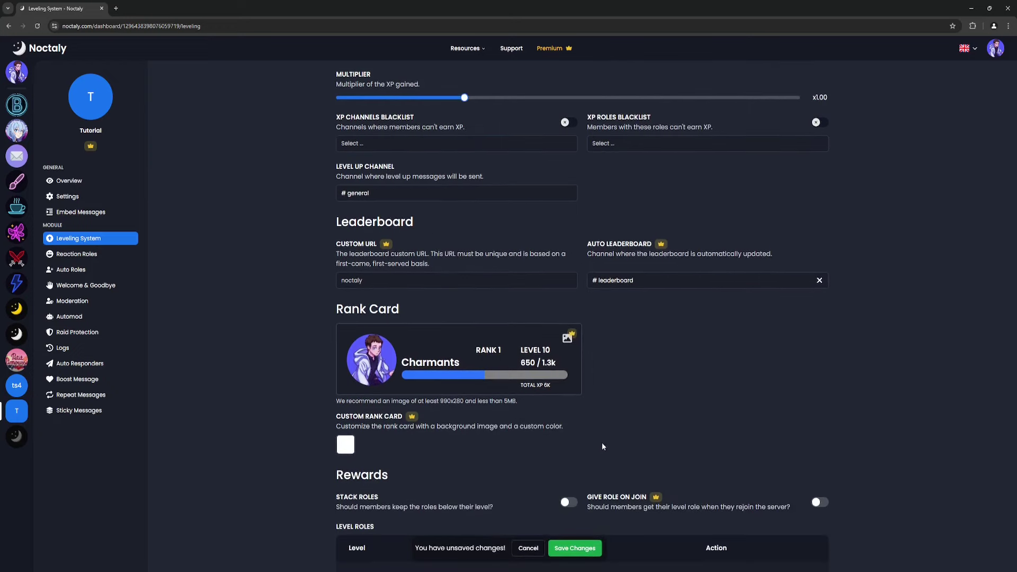
pyautogui.scroll(-1, 602, 447)
pyautogui.click(567, 298)
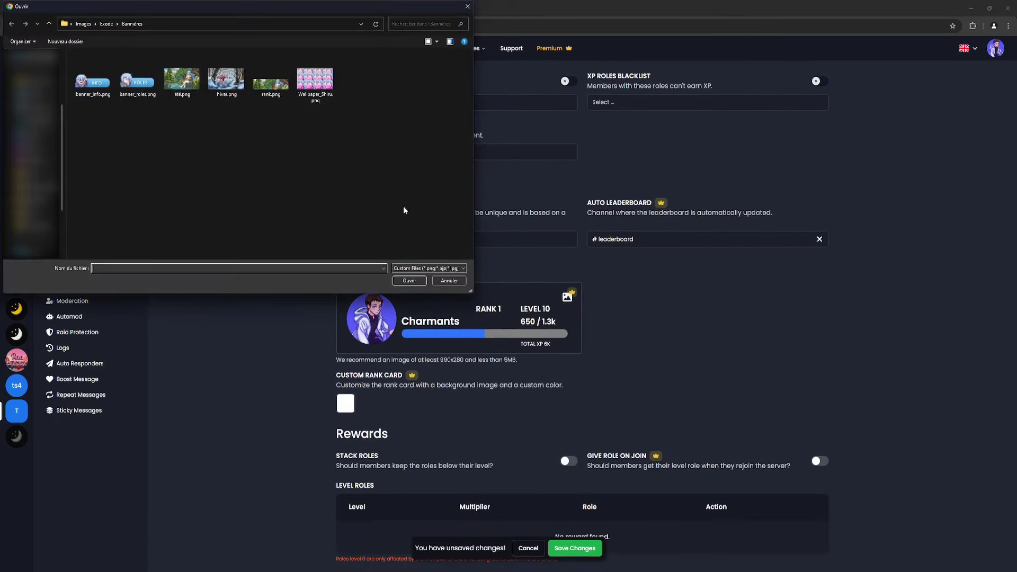
pyautogui.click(272, 86)
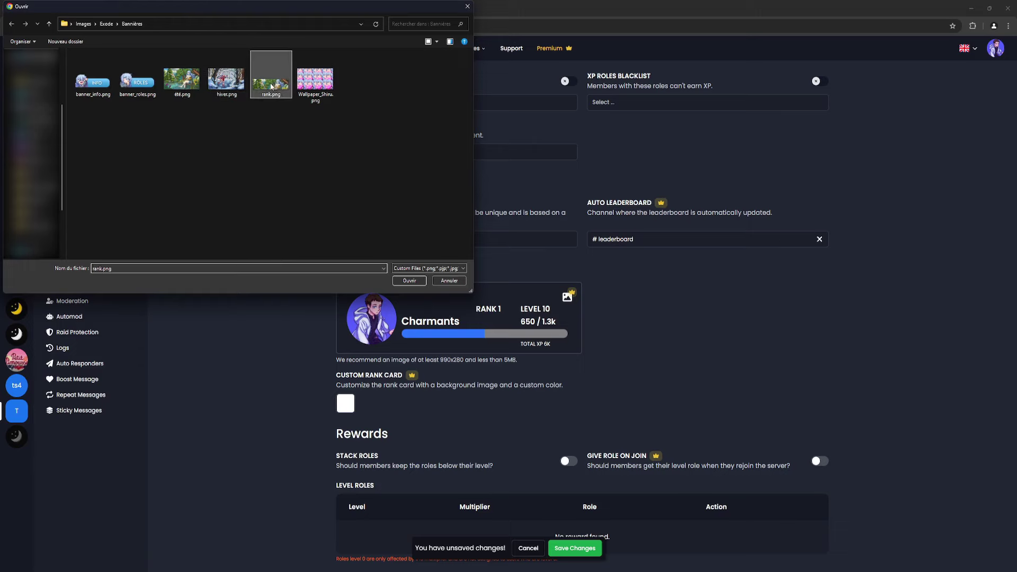
pyautogui.click(409, 281)
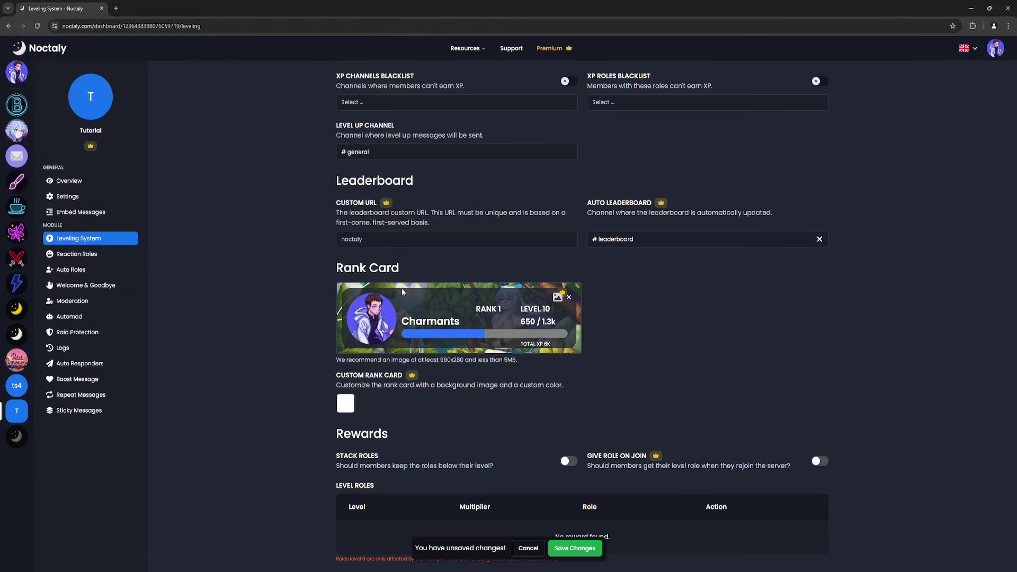
# Step: Set the custom rank card color to the blue preset 2c75ff
pyautogui.click(347, 407)
pyautogui.moveTo(338, 449); pyautogui.dragTo(353, 466)
pyautogui.click(361, 427)
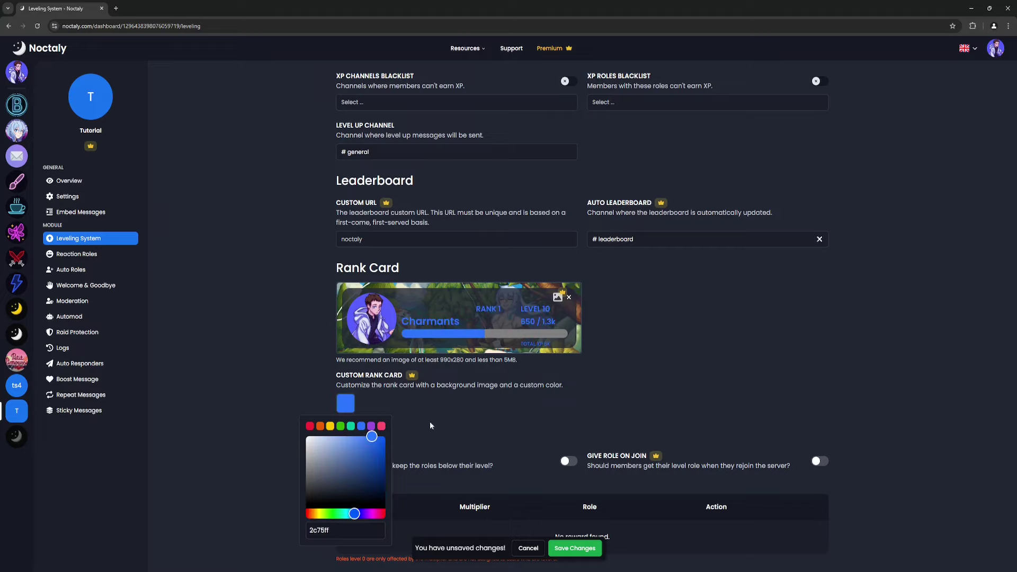
pyautogui.click(640, 407)
# Step: Add five role entries to the level roles in the Rewards section
pyautogui.scroll(-3, 601, 394)
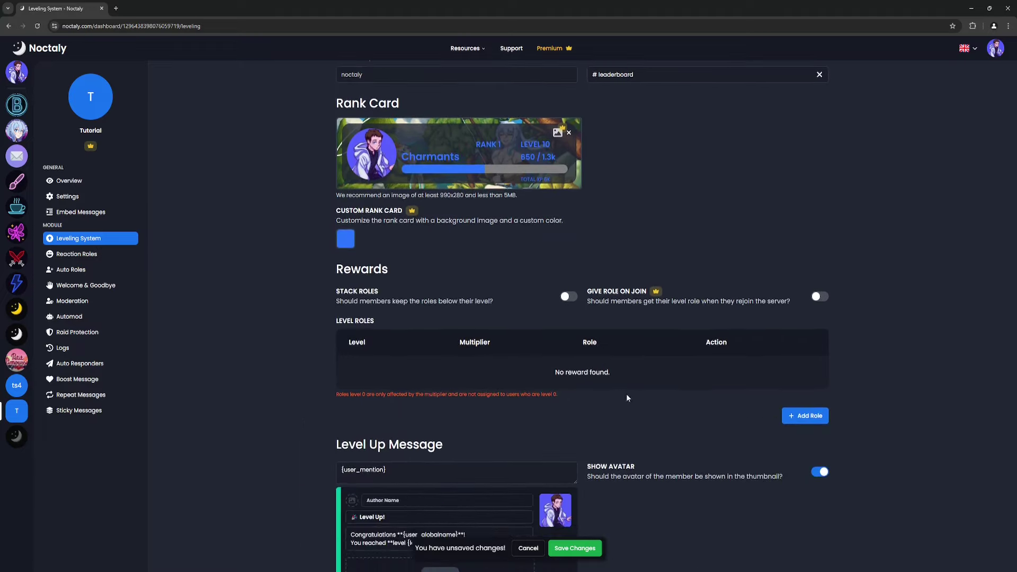
pyautogui.click(798, 421)
pyautogui.click(797, 418)
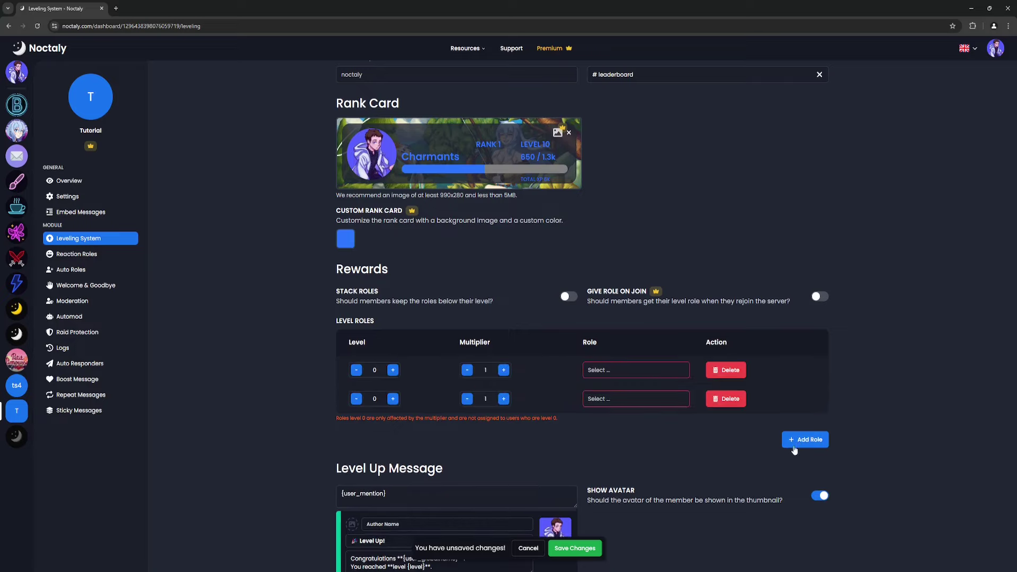
pyautogui.click(795, 445)
pyautogui.click(794, 475)
pyautogui.click(795, 498)
# Step: Assign the roles Level 20, Level 15, Level 10, Level 5 and Level 2 to the five level role entries in that order
pyautogui.click(609, 370)
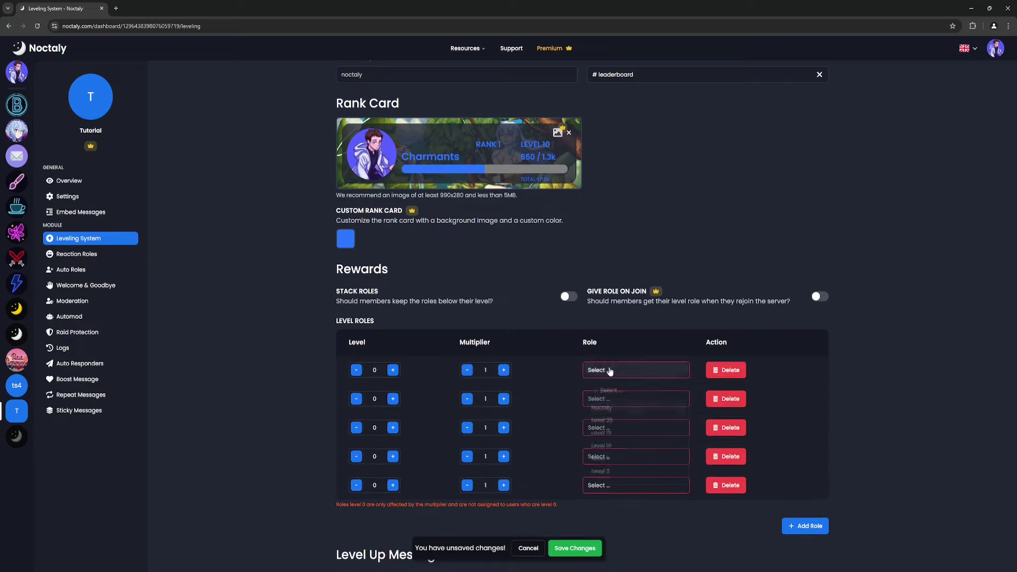
pyautogui.click(616, 421)
pyautogui.click(612, 398)
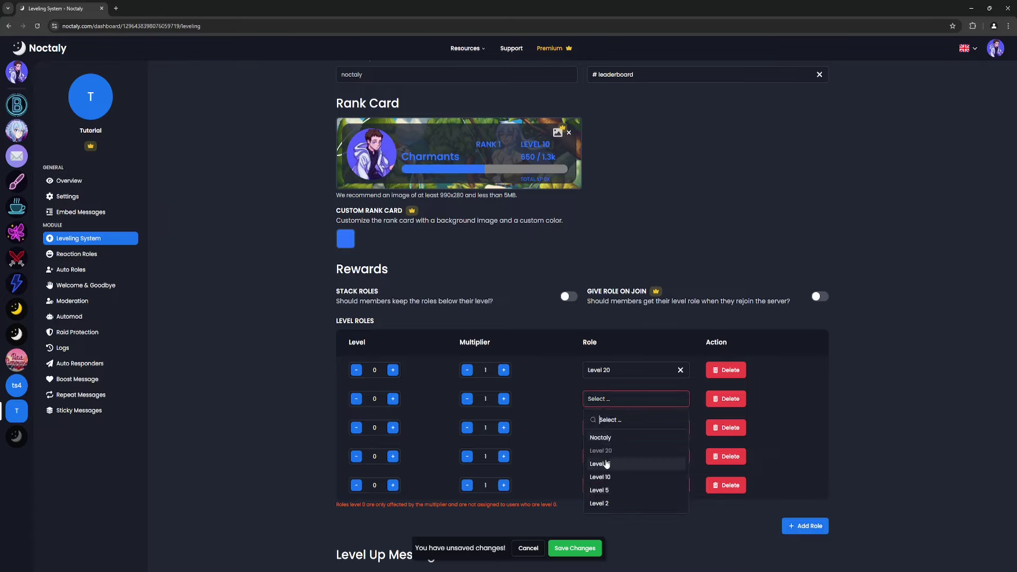
pyautogui.click(607, 450)
pyautogui.click(608, 430)
pyautogui.click(604, 504)
pyautogui.click(606, 457)
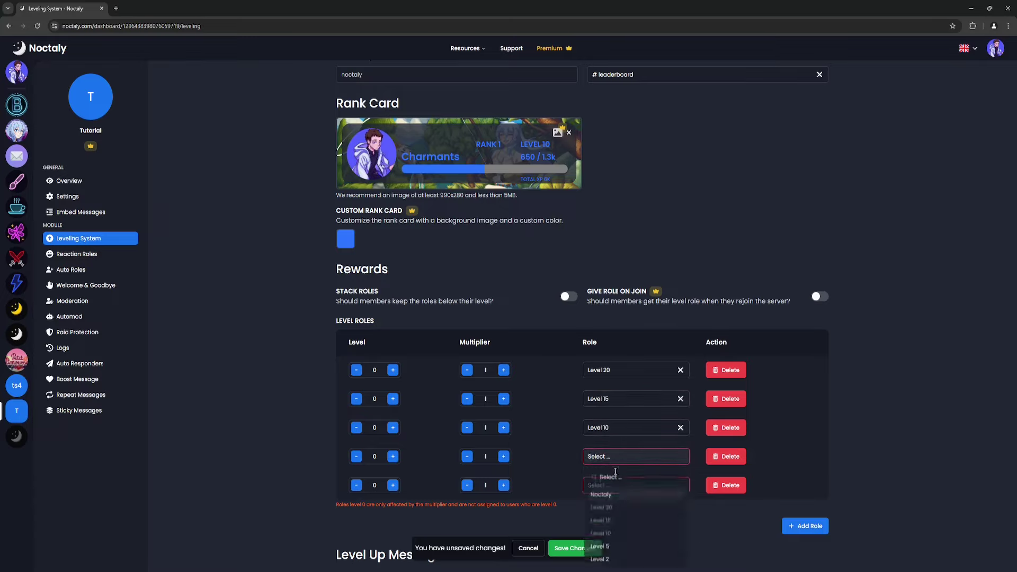
pyautogui.click(606, 547)
pyautogui.click(614, 485)
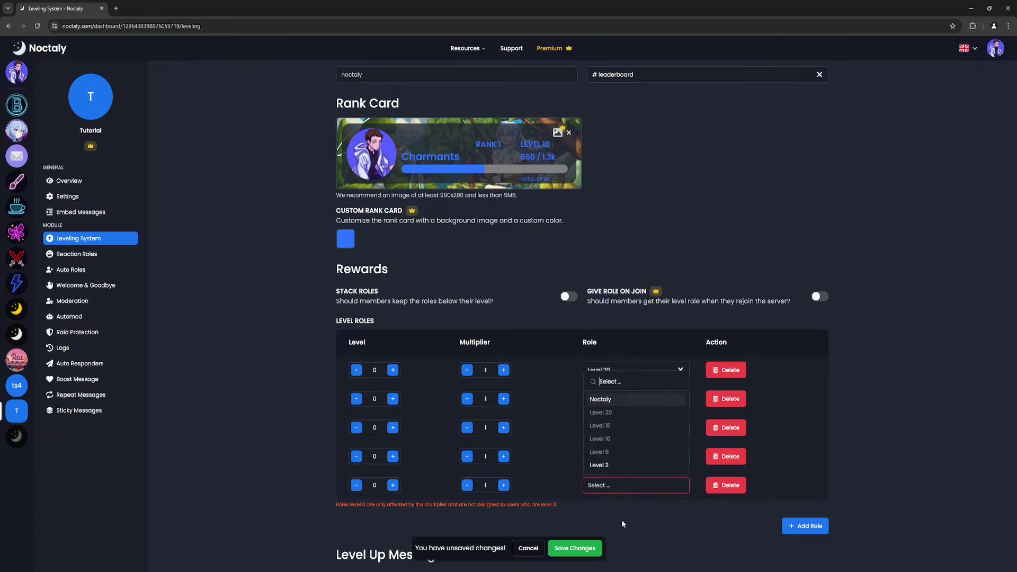
pyautogui.click(623, 470)
# Step: Set each entry's required level to match its role: 2, 5, 10, 15 and 20
pyautogui.click(392, 485)
pyautogui.click(392, 485)
pyautogui.click(392, 456)
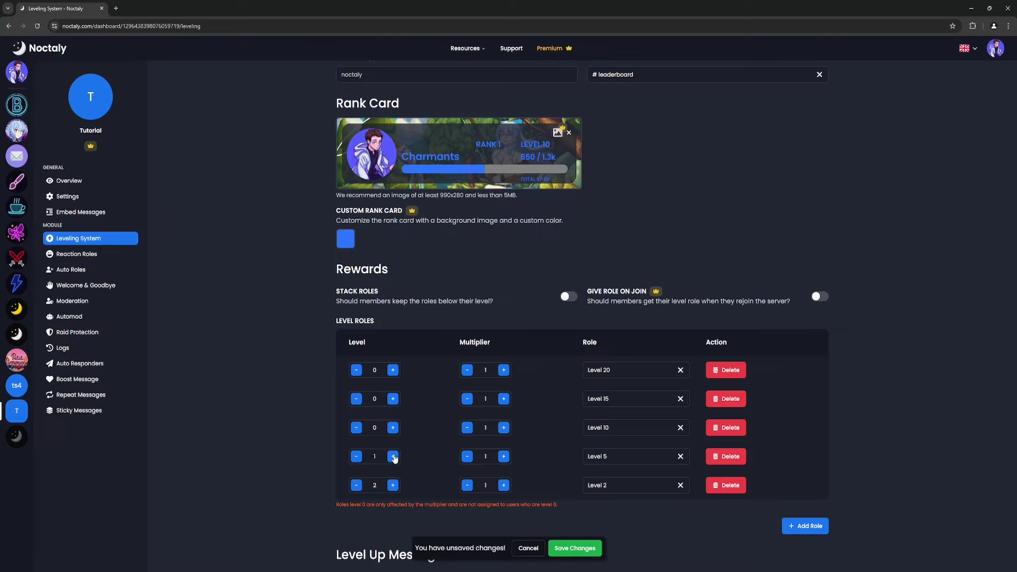
pyautogui.click(393, 456)
pyautogui.click(392, 427)
pyautogui.click(392, 427)
pyautogui.click(392, 427)
pyautogui.click(392, 427)
pyautogui.click(392, 427)
pyautogui.doubleClick(375, 399)
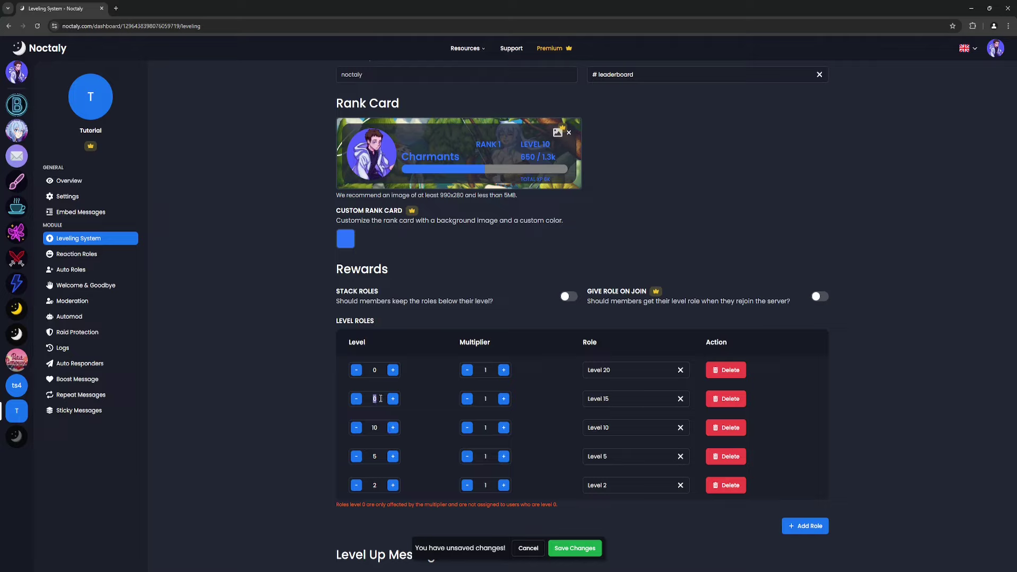
pyautogui.write('15')
pyautogui.doubleClick(375, 370)
pyautogui.write('20')
# Step: Set the Level 5 role's multiplier to 1.1 and turn on Stack Roles
pyautogui.click(504, 457)
pyautogui.click(504, 457)
pyautogui.click(569, 297)
# Step: Replace the level up embed's description with "Congratulations {user_mention}, you just leveled up to level {level}!"
pyautogui.scroll(-5, 547, 385)
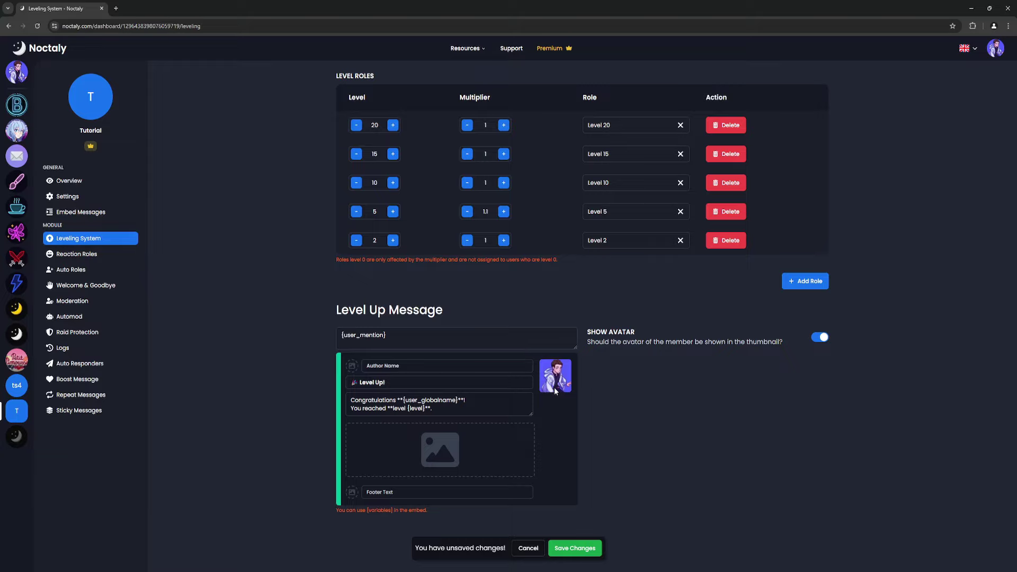
pyautogui.moveTo(454, 408); pyautogui.dragTo(329, 392)
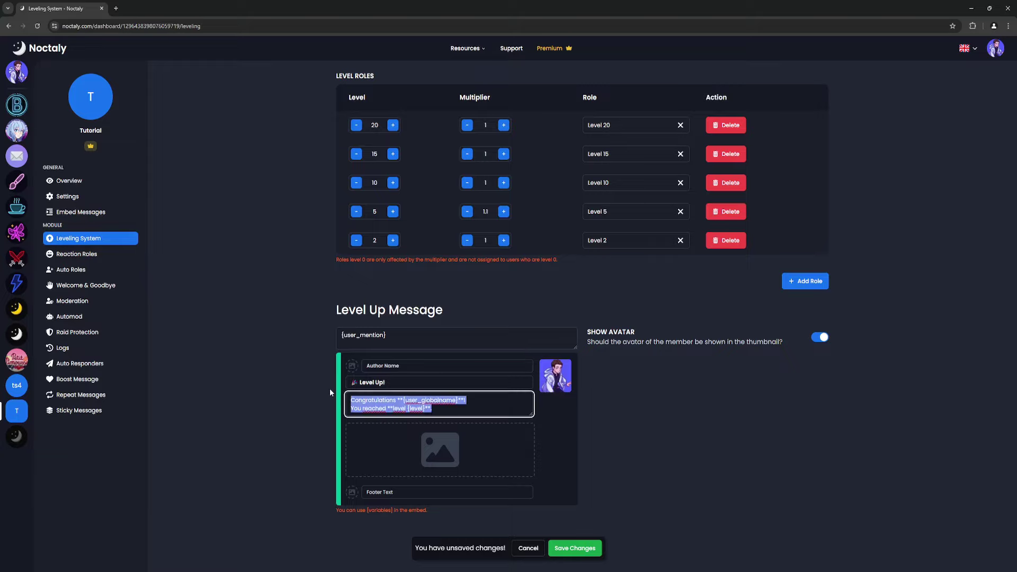
pyautogui.write('Congratu')
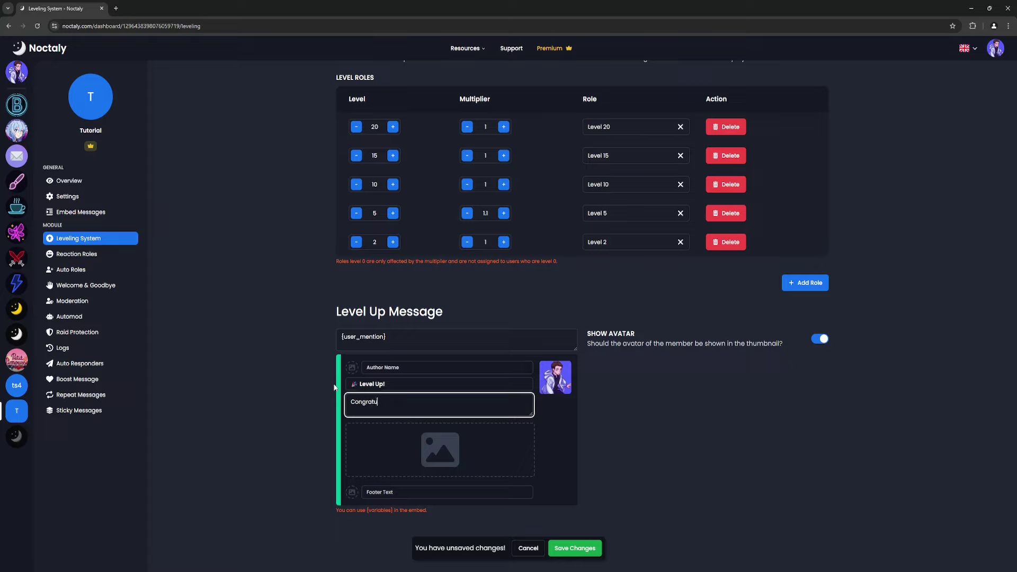
pyautogui.write('lations {')
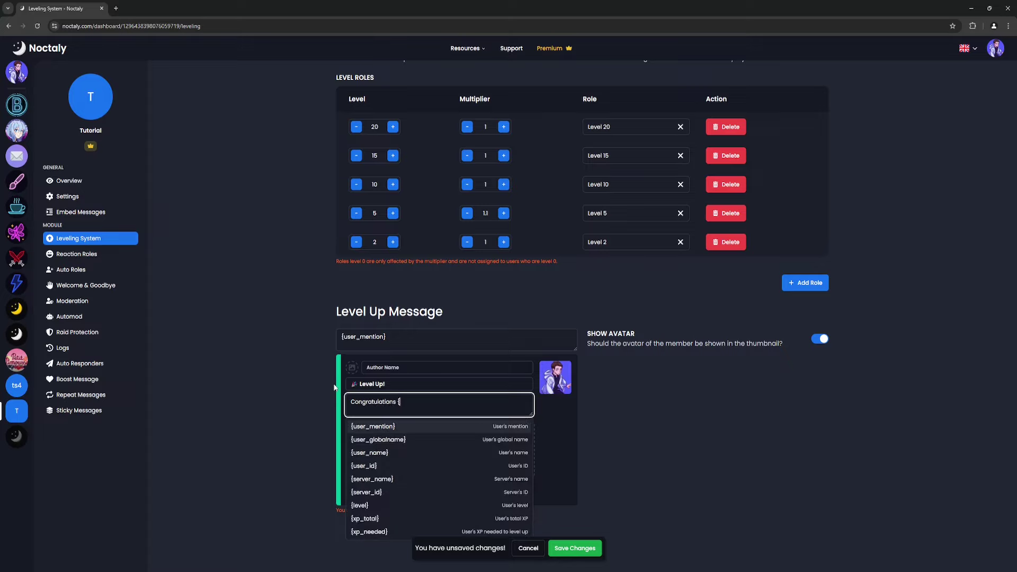
pyautogui.write('user')
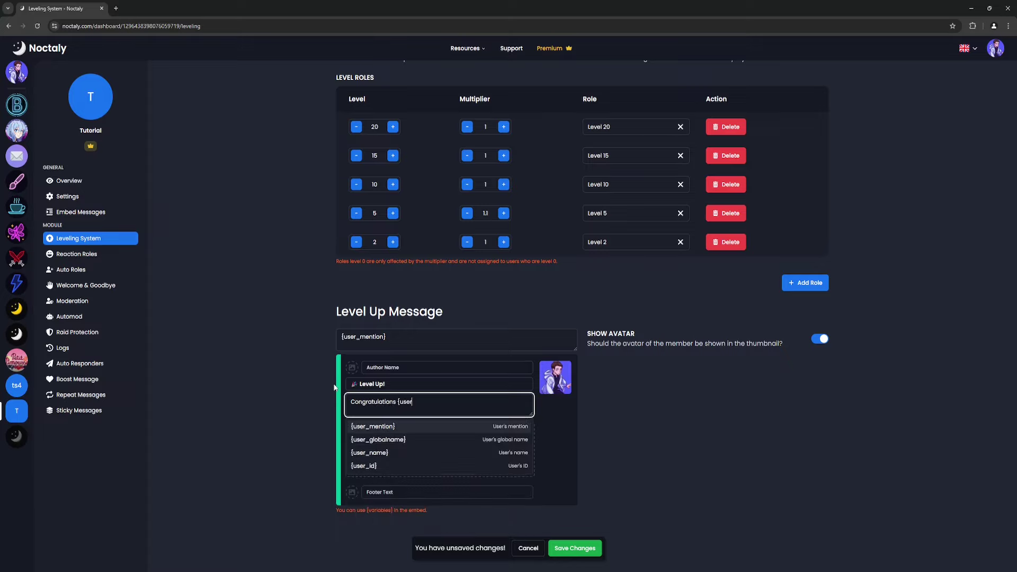
pyautogui.click(395, 426)
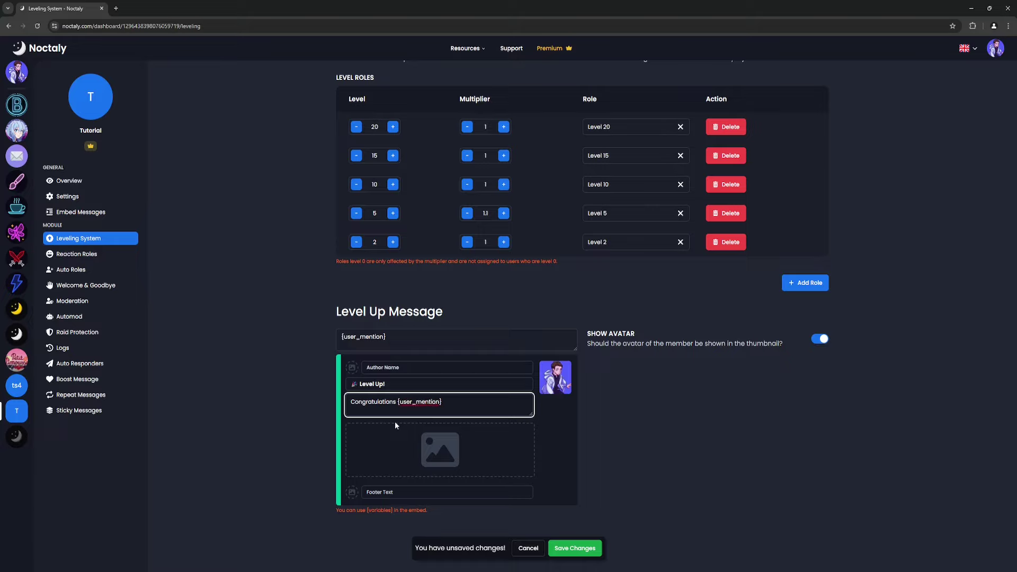
pyautogui.write(', you just leveled up to level {leve')
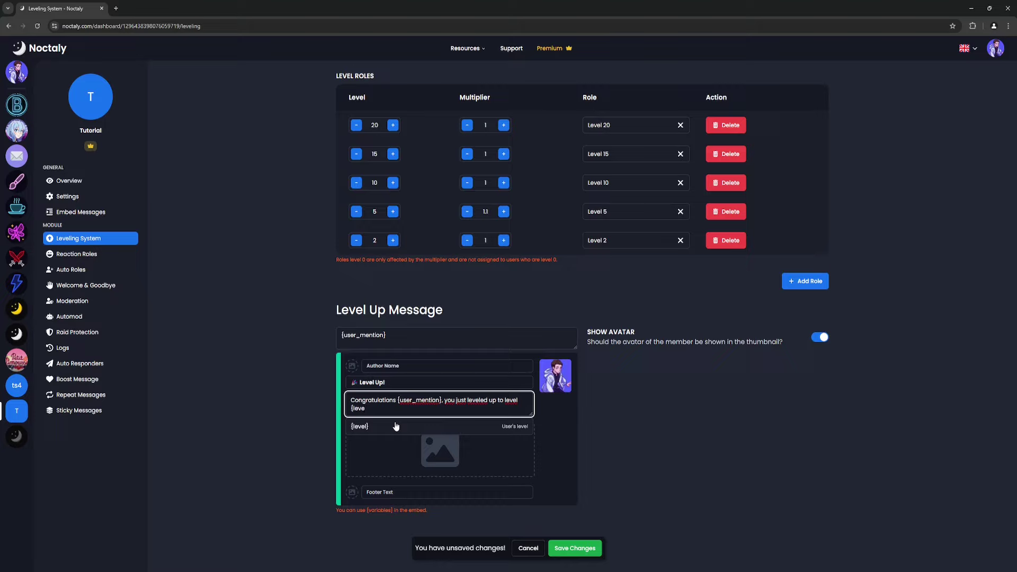
pyautogui.click(395, 426)
pyautogui.write('!')
# Step: Set the level up embed's color to the blue preset 2c75ff and save the leveling settings
pyautogui.click(337, 418)
pyautogui.click(301, 364)
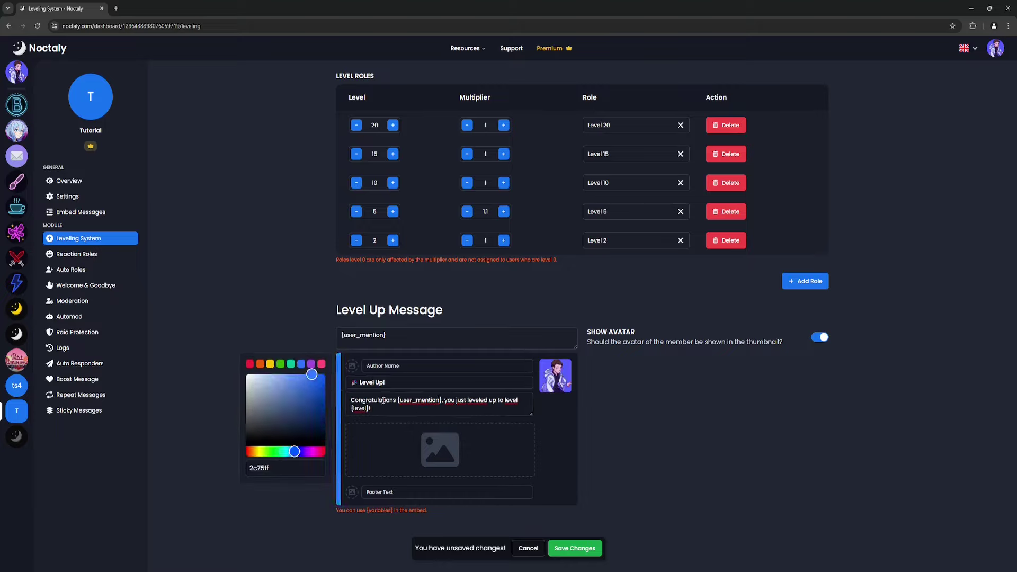
pyautogui.click(623, 472)
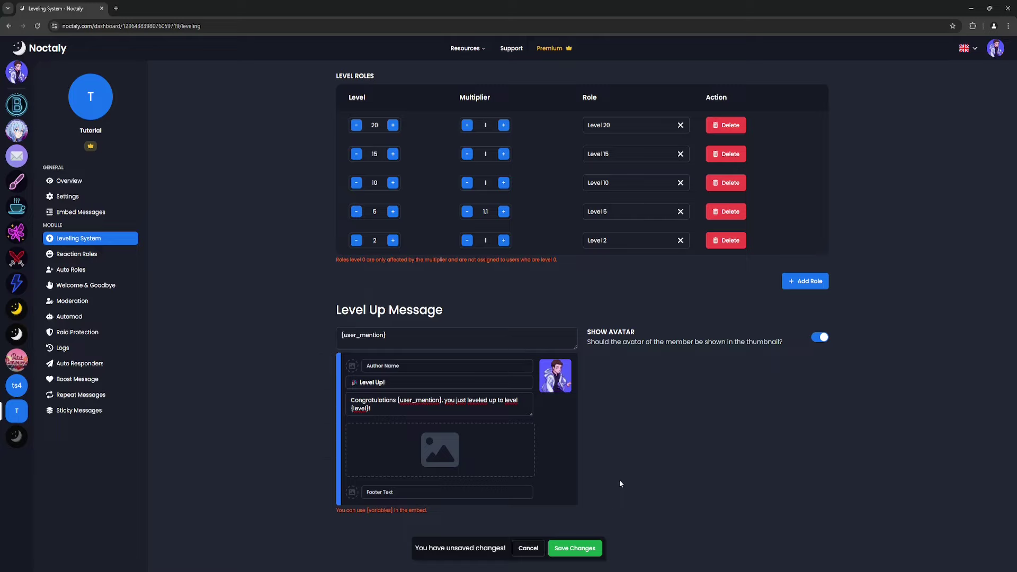
pyautogui.click(577, 551)
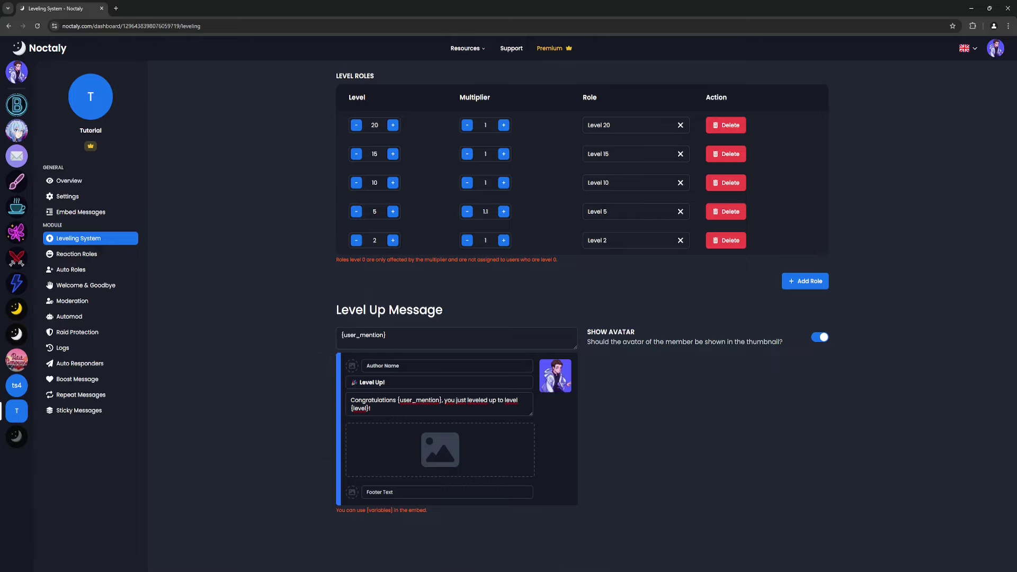
# Step: Switch to Discord, run /help in #general and show the Levels command category
pyautogui.click(359, 561)
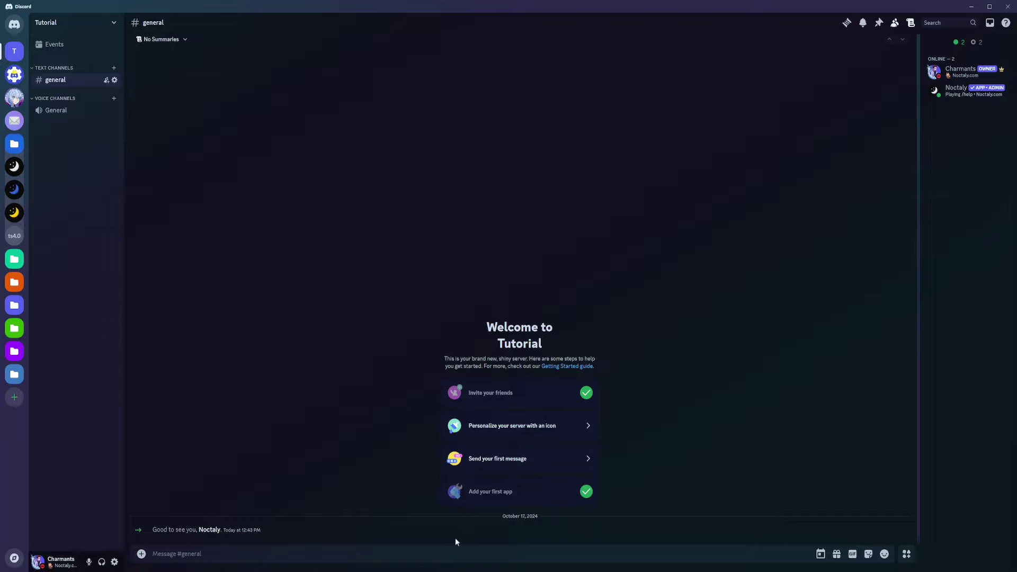
pyautogui.click(410, 558)
pyautogui.write('/help')
pyautogui.press('Return')
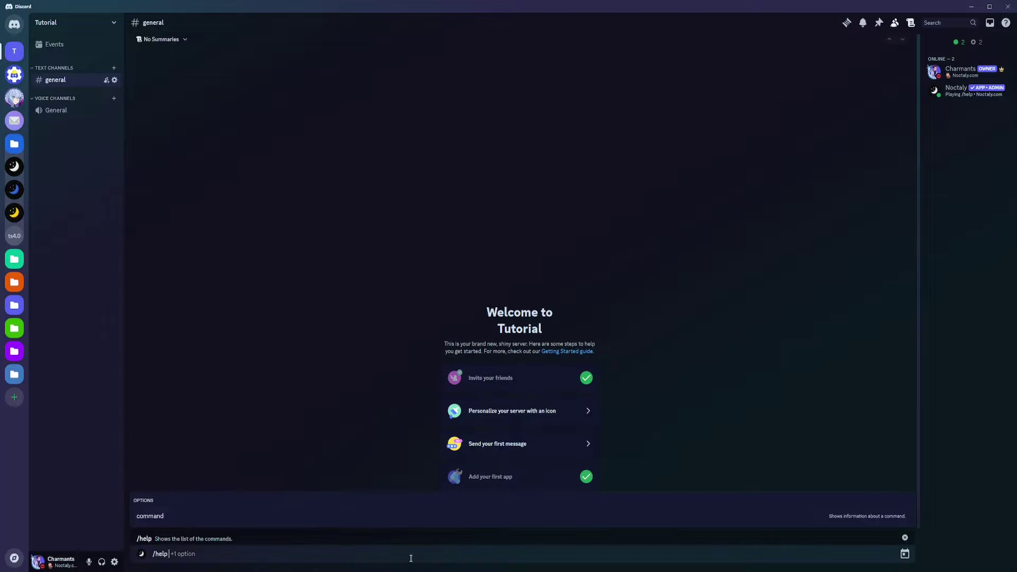
pyautogui.press('Return')
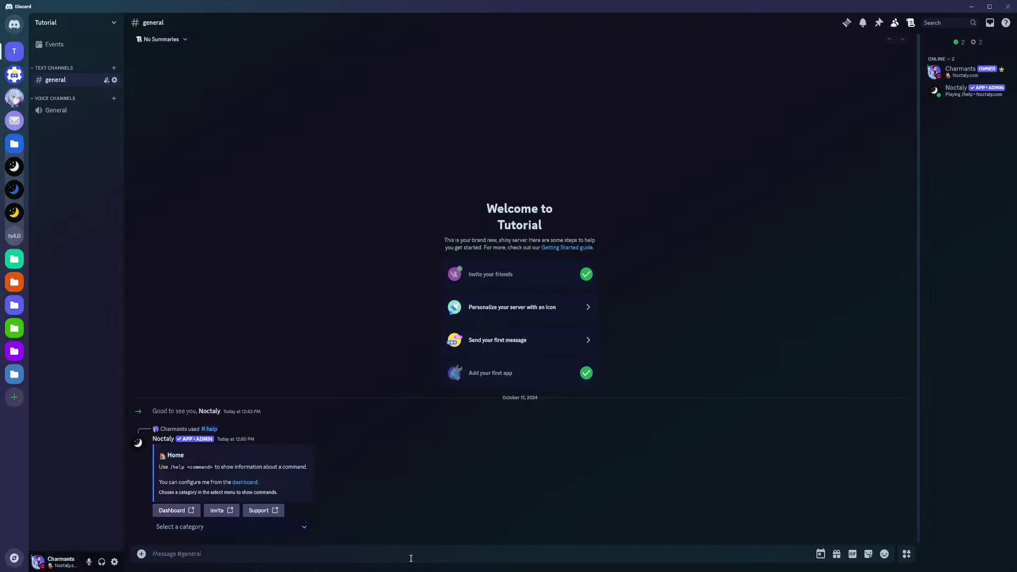
pyautogui.click(256, 526)
pyautogui.click(196, 482)
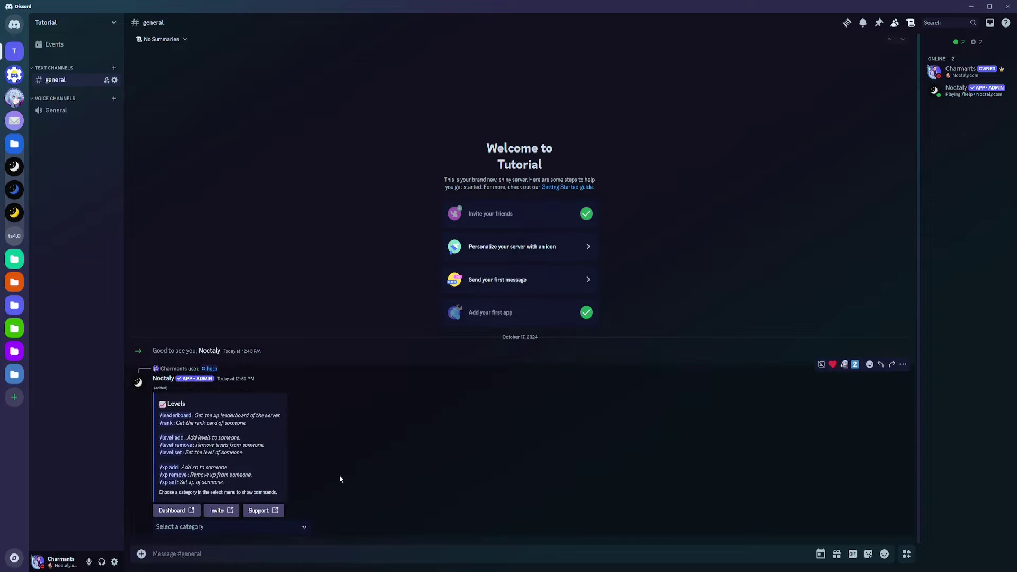
# Step: Send the message "a" in #general to earn XP
pyautogui.click(351, 553)
pyautogui.write('a')
pyautogui.press('Return')
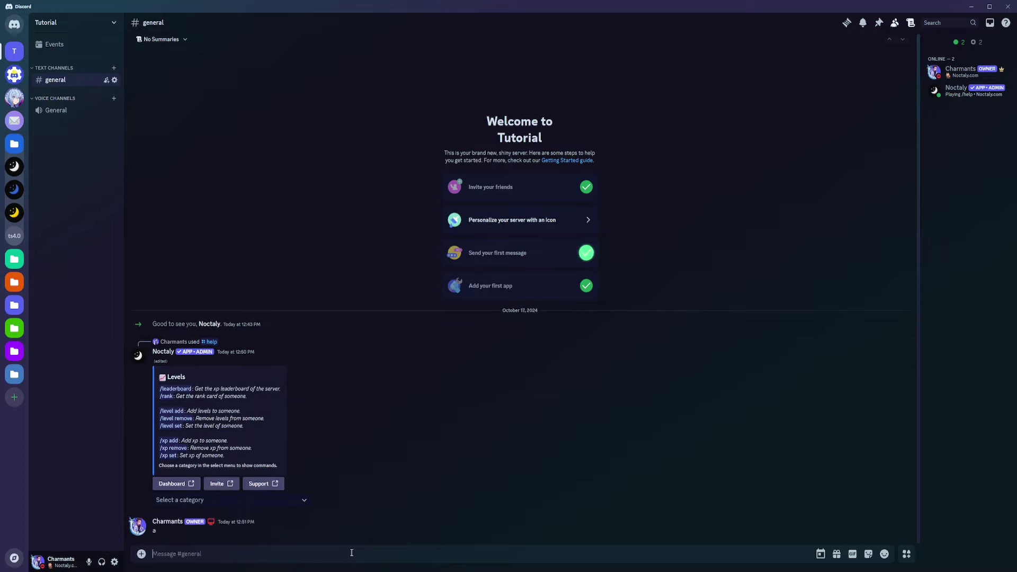
# Step: Run /rank without a user option and view the resulting rank card enlarged
pyautogui.write('/rank')
pyautogui.press('Return')
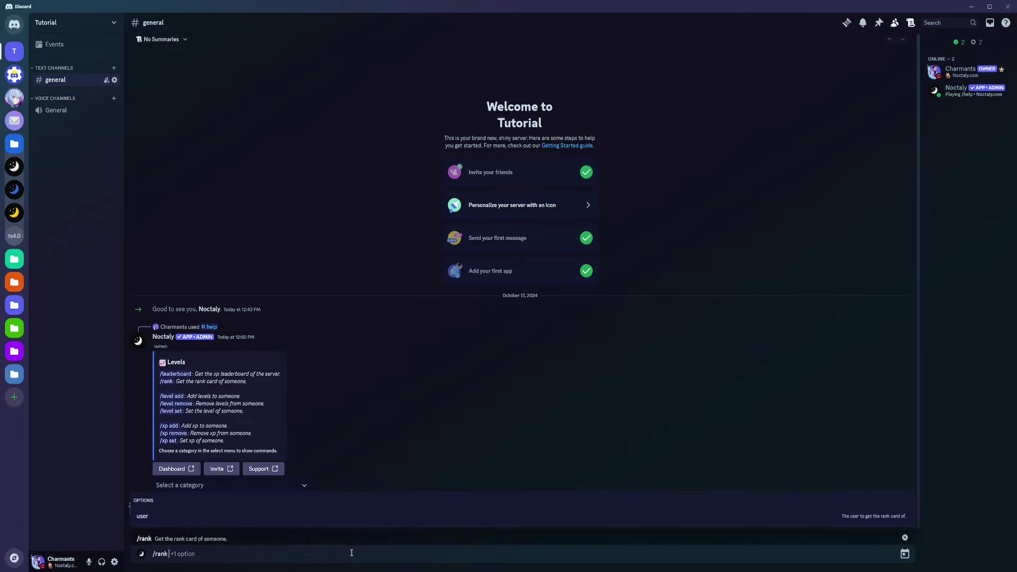
pyautogui.press('Return')
pyautogui.click(316, 478)
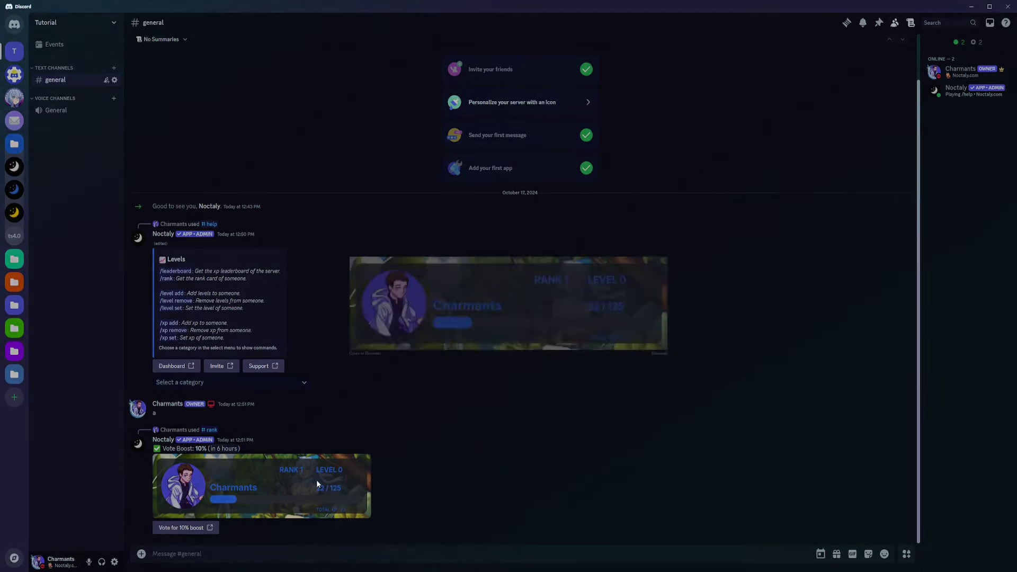
pyautogui.click(522, 435)
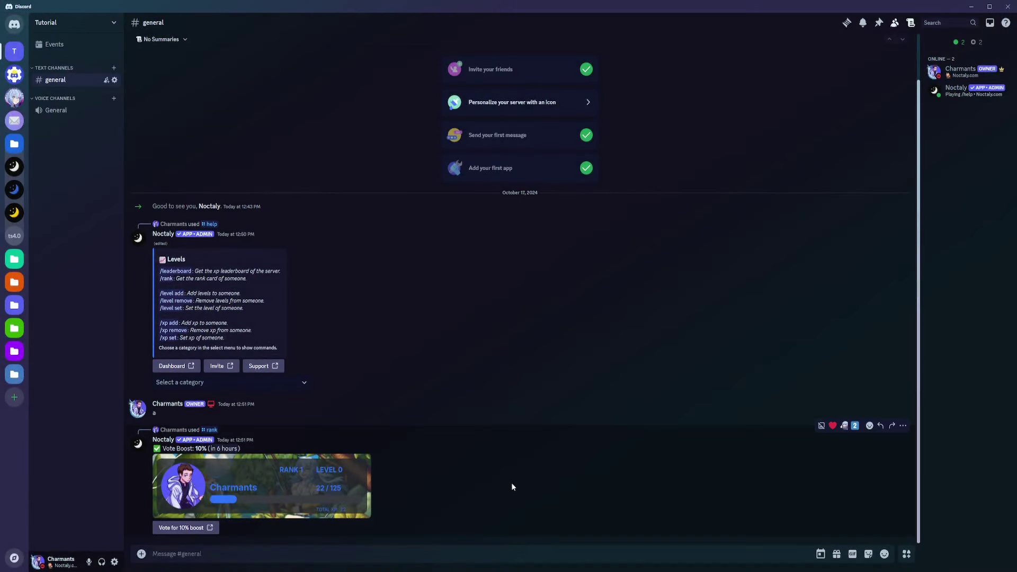
# Step: Run /leaderboard in #general and open the server's top 100 leaderboard page in the browser
pyautogui.write('/leader')
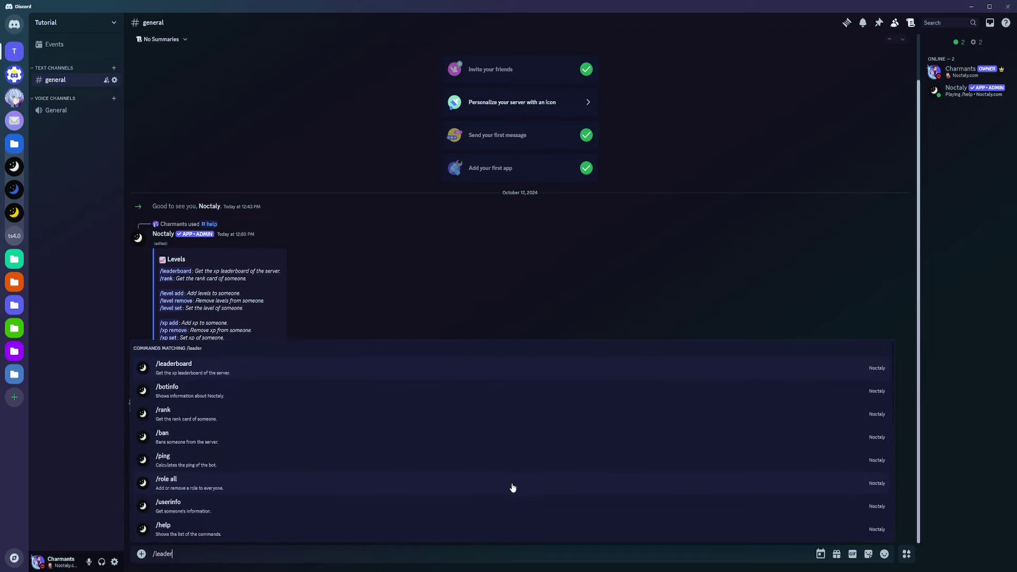
pyautogui.press('Return')
pyautogui.press('Return')
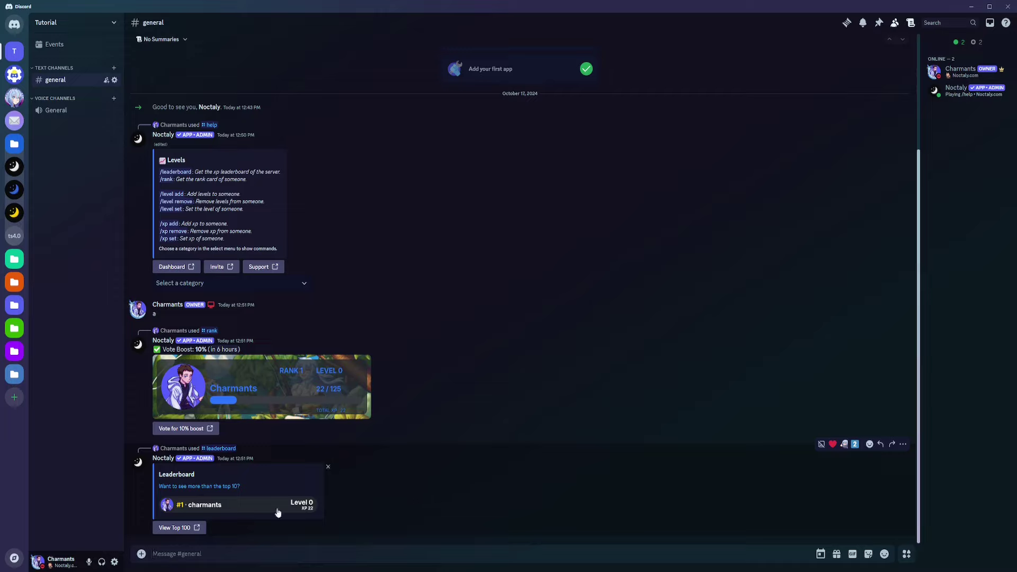
pyautogui.click(174, 528)
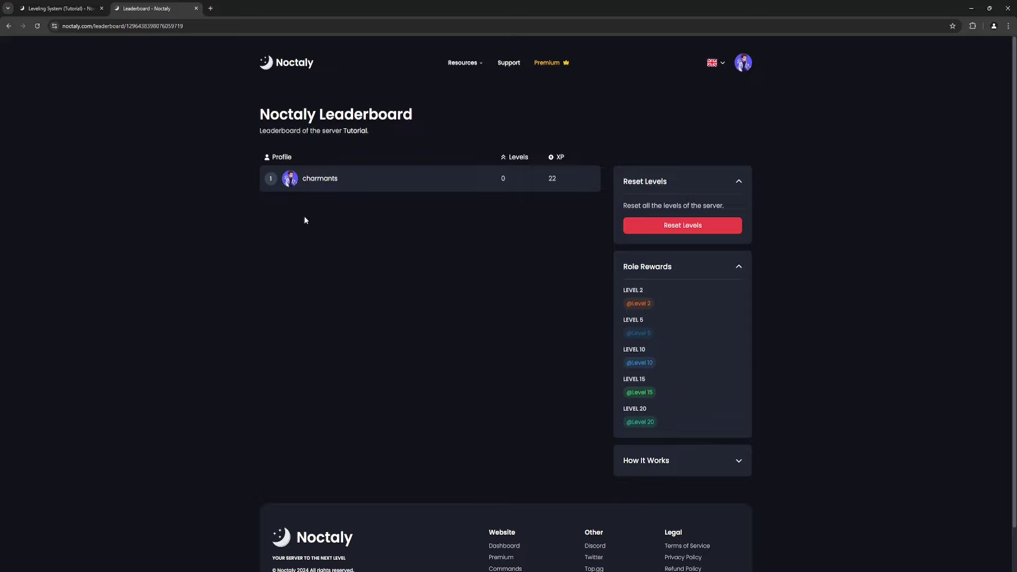
# Step: Reset the levels of the only listed member on the web leaderboard and read the How It Works section
pyautogui.click(320, 178)
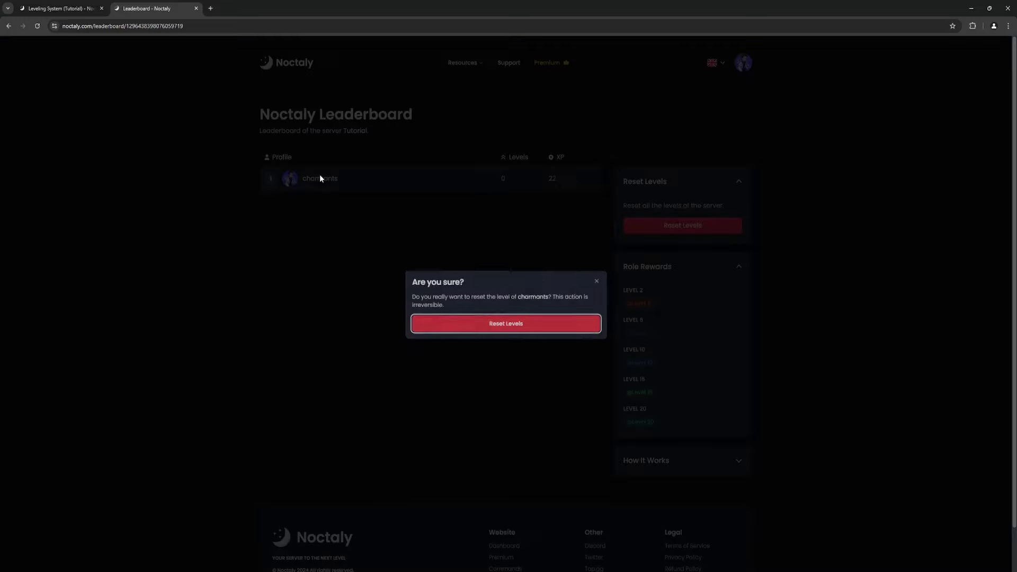
pyautogui.click(512, 324)
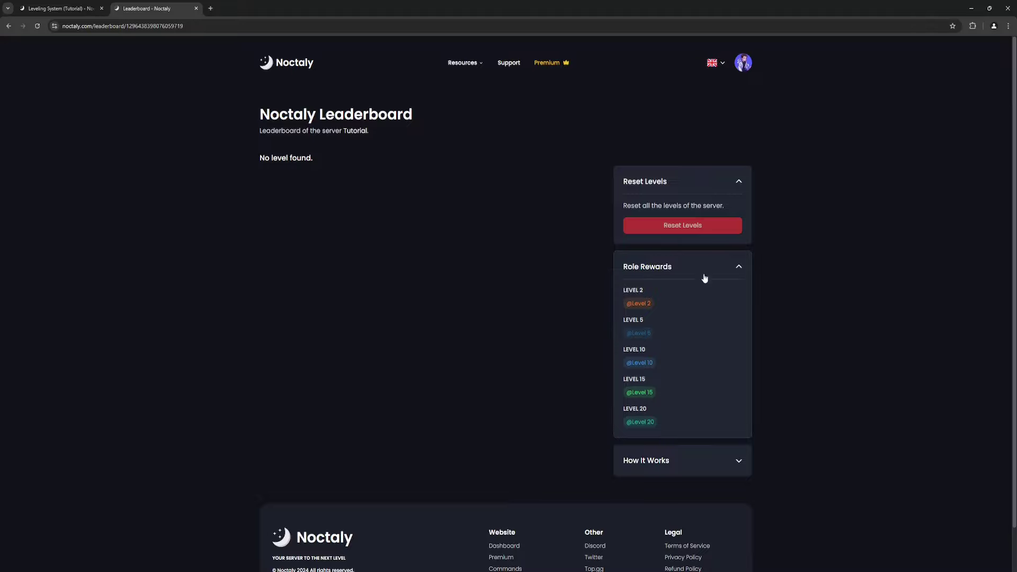
pyautogui.click(681, 471)
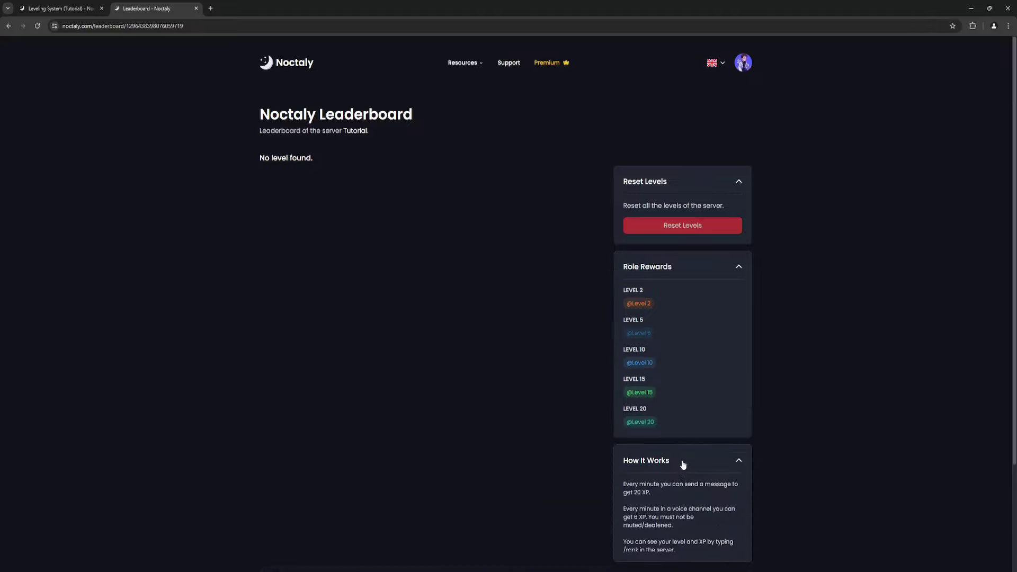
pyautogui.scroll(-3, 681, 461)
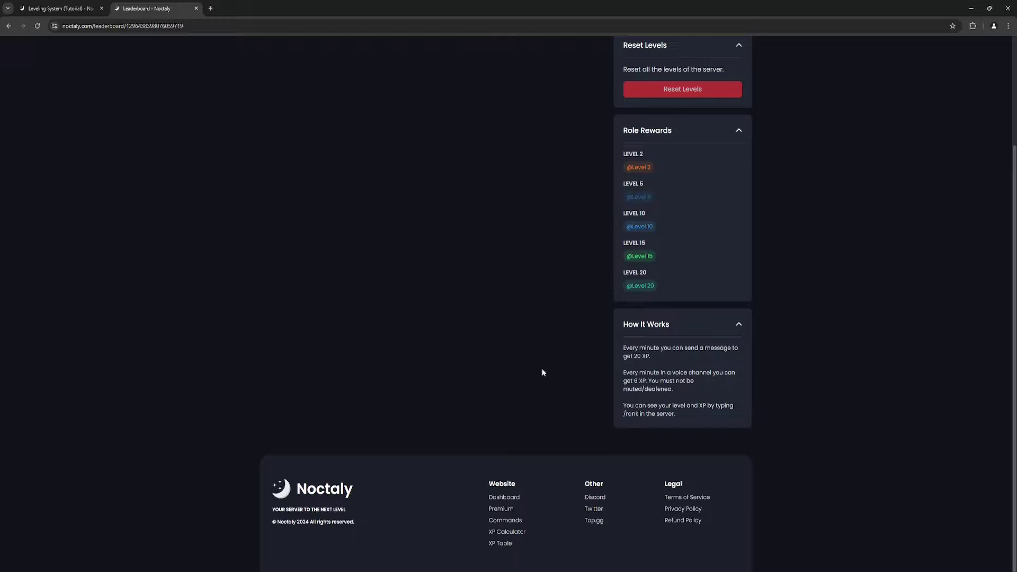
# Step: Switch back to Discord and add 100 levels to the server owner with /level add
pyautogui.hotkey('alt', 'Tab')
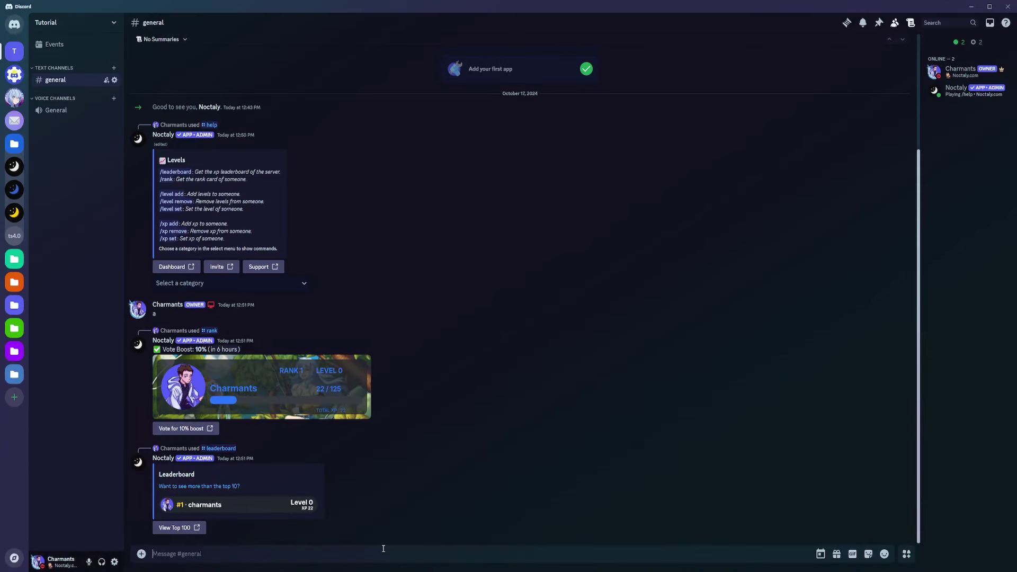
pyautogui.write('/level add')
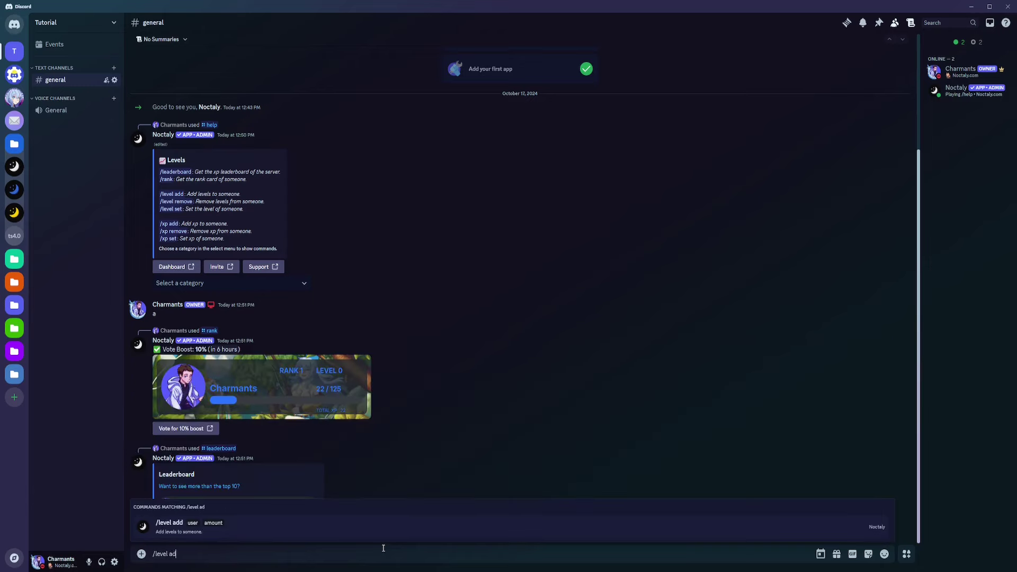
pyautogui.press('Return')
pyautogui.write('ch')
pyautogui.press('Tab')
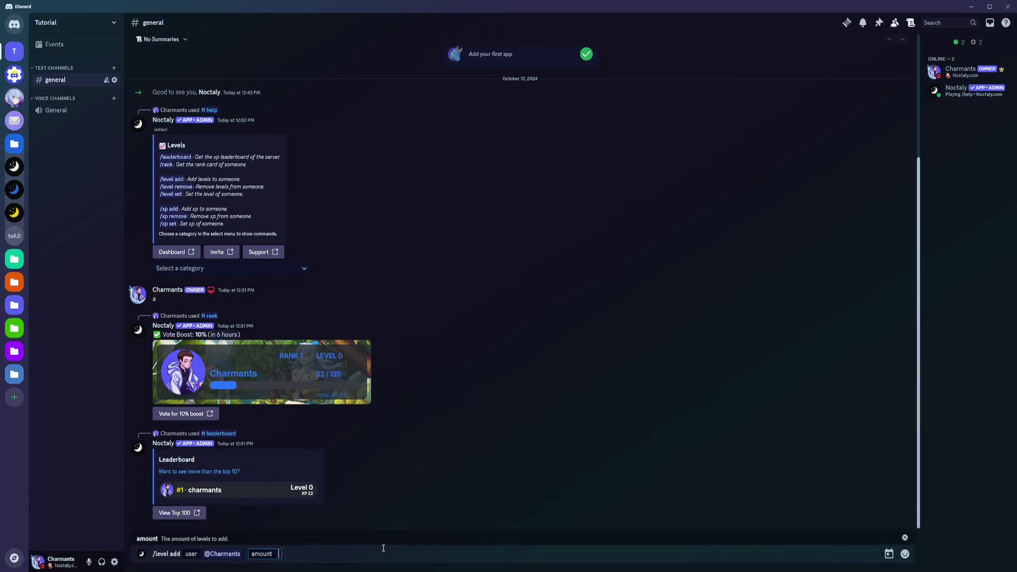
pyautogui.write('100')
pyautogui.press('Return')
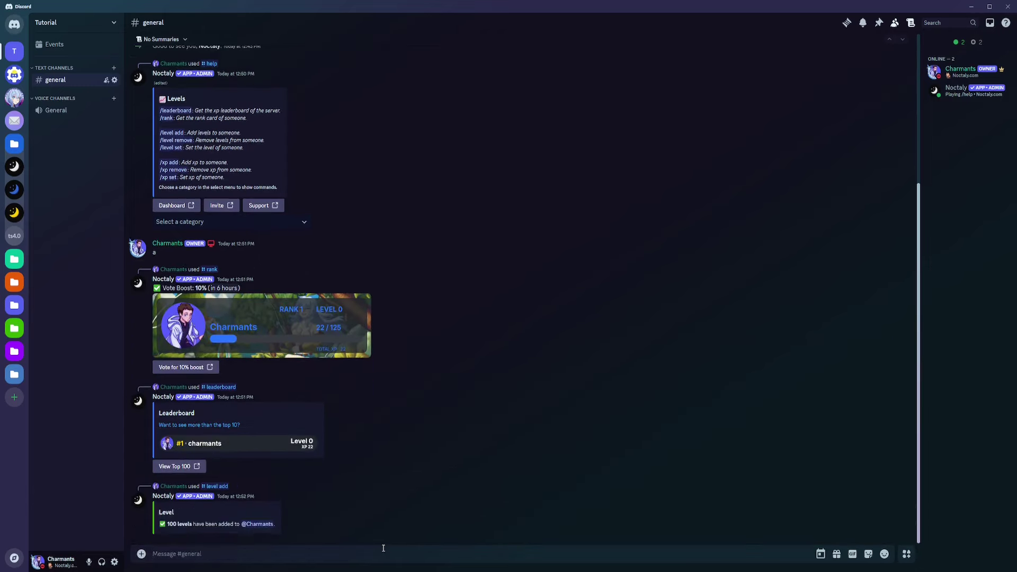
# Step: Run /rank again and enlarge the new rank card to check the added levels
pyautogui.write('/rank')
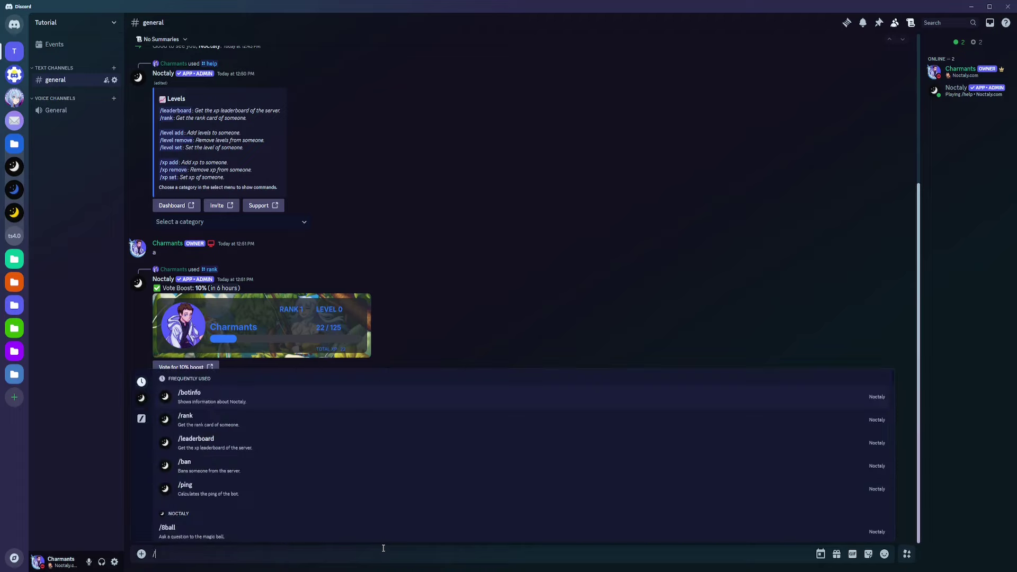
pyautogui.press('Return')
pyautogui.press('Return')
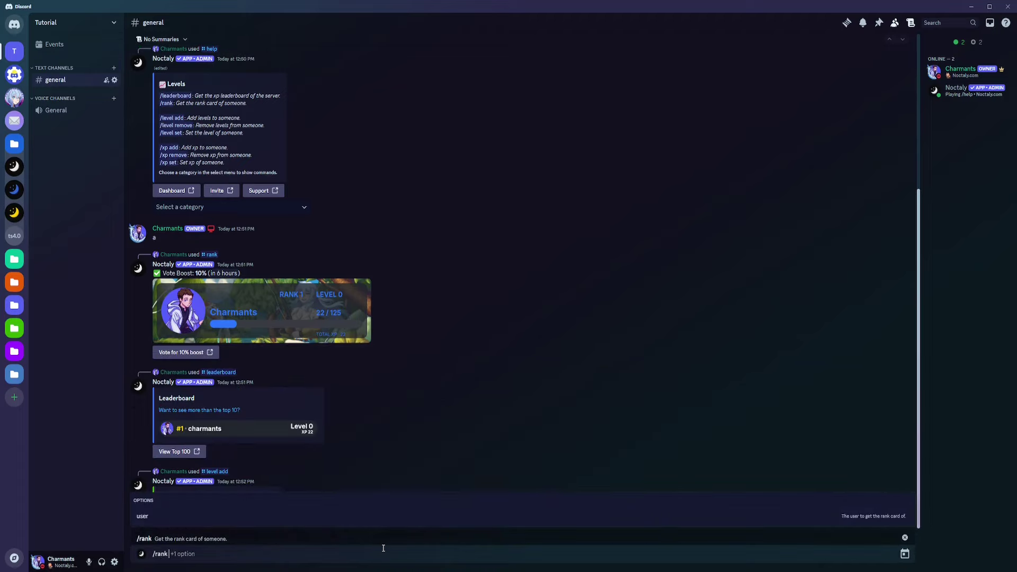
pyautogui.click(335, 492)
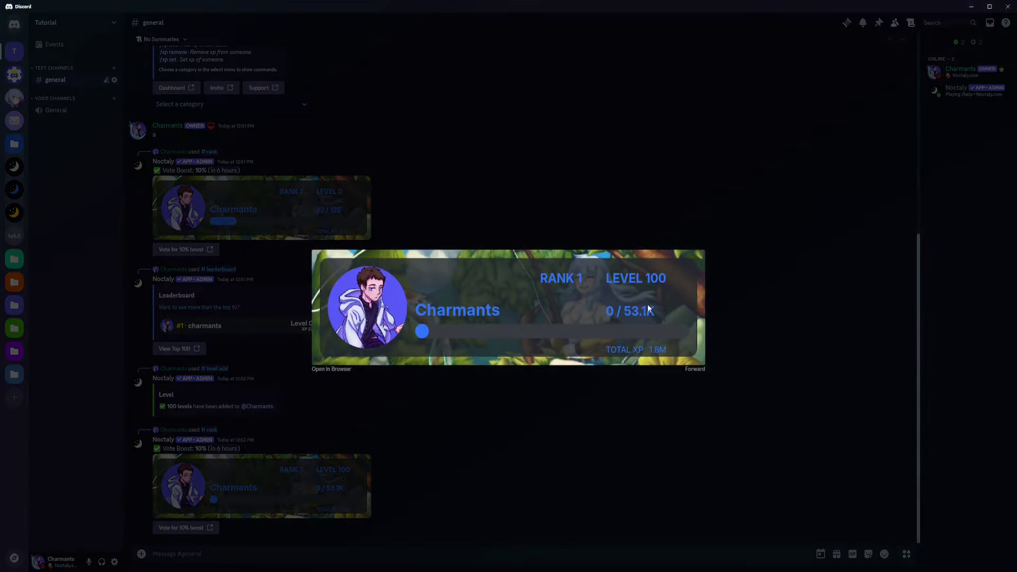
pyautogui.click(569, 423)
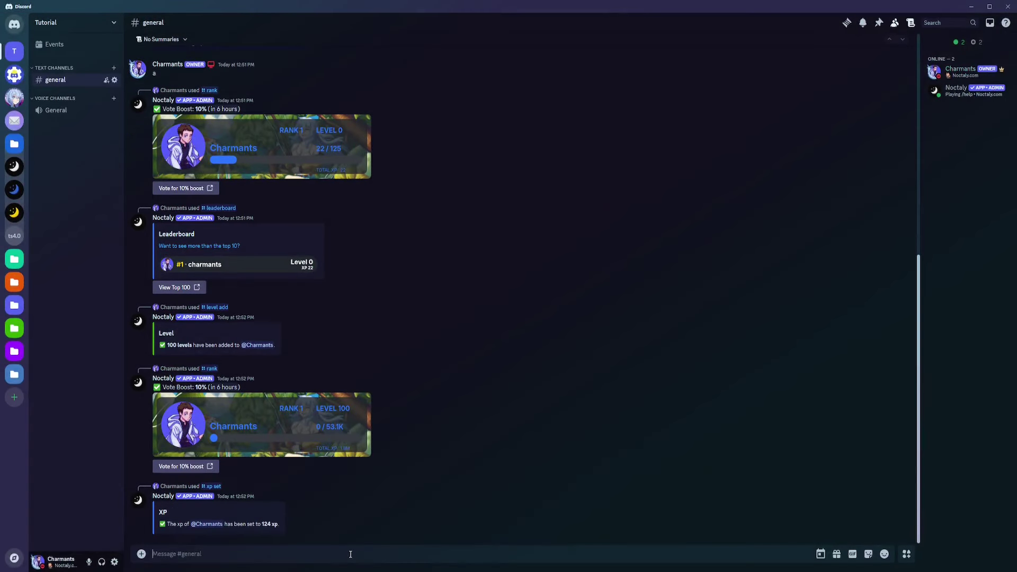
# Step: Send the message "Hey!" in #general
pyautogui.write('Hey!')
pyautogui.press('Return')
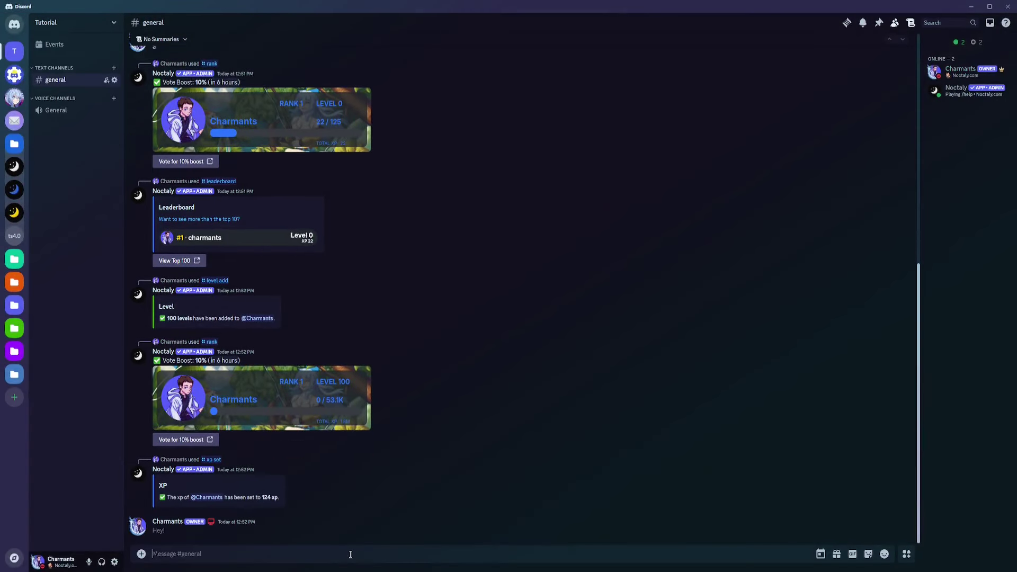